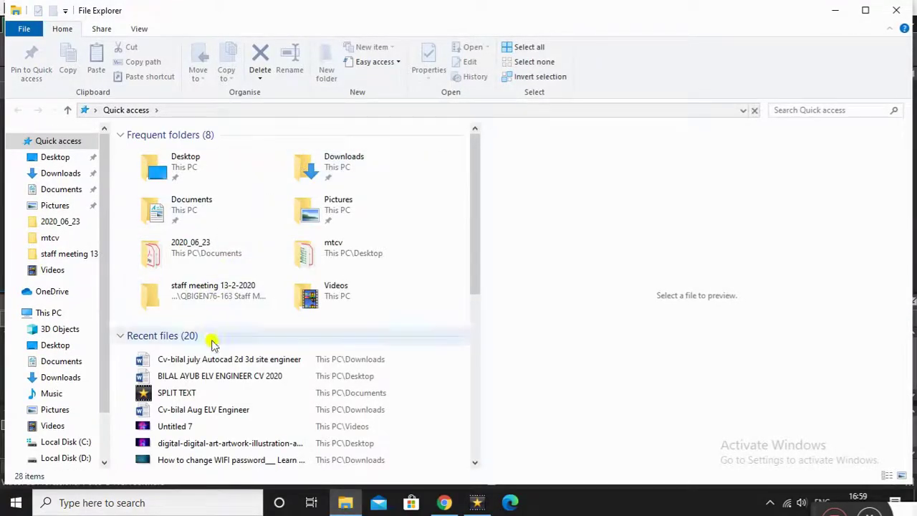
# - Add the digital-art wallpaper image from the recent files to Video Track 1 and select its clip
pyautogui.click(176, 426)
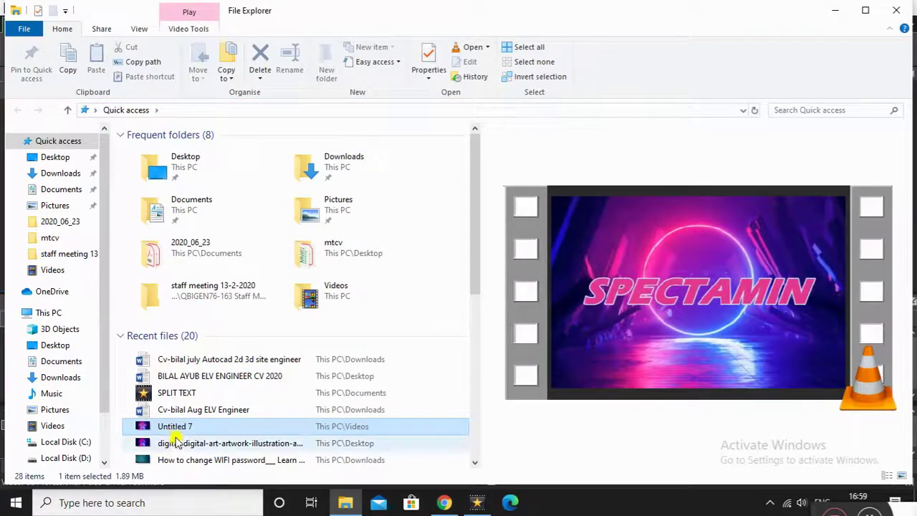
pyautogui.click(176, 442)
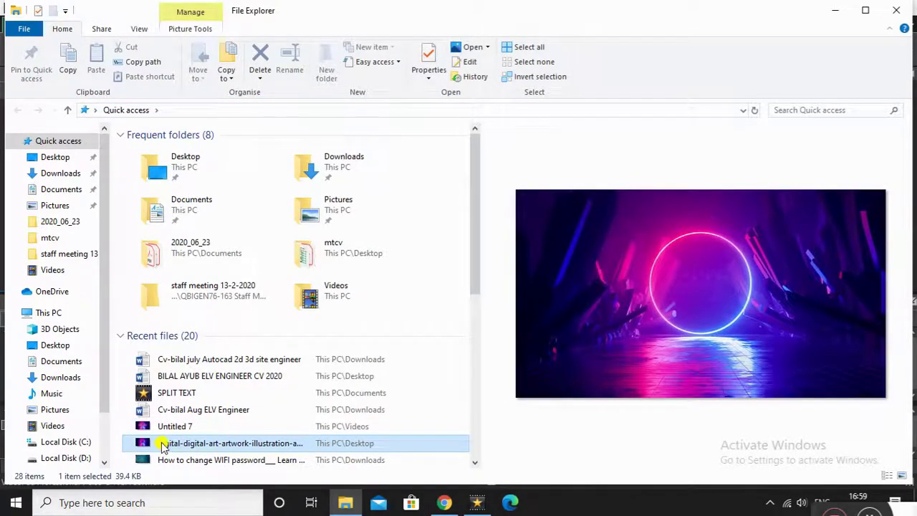
pyautogui.moveTo(180, 442); pyautogui.dragTo(253, 363)
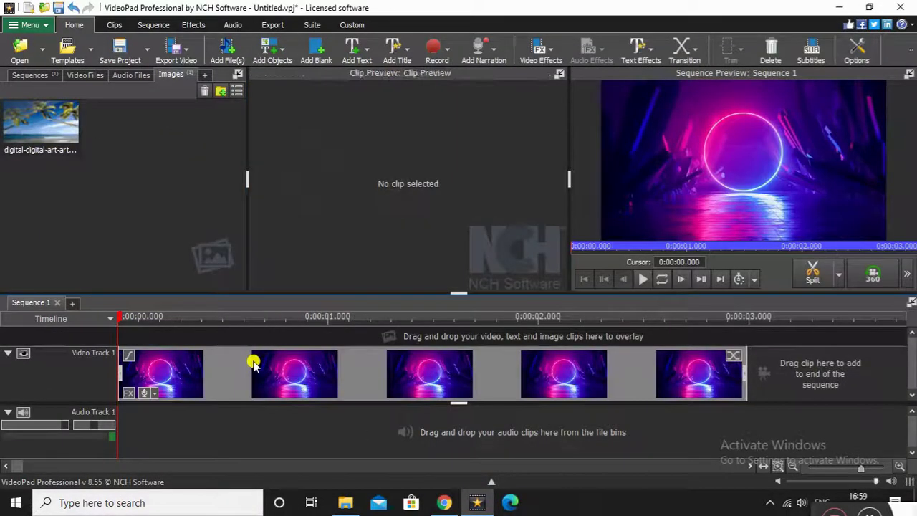
pyautogui.click(197, 371)
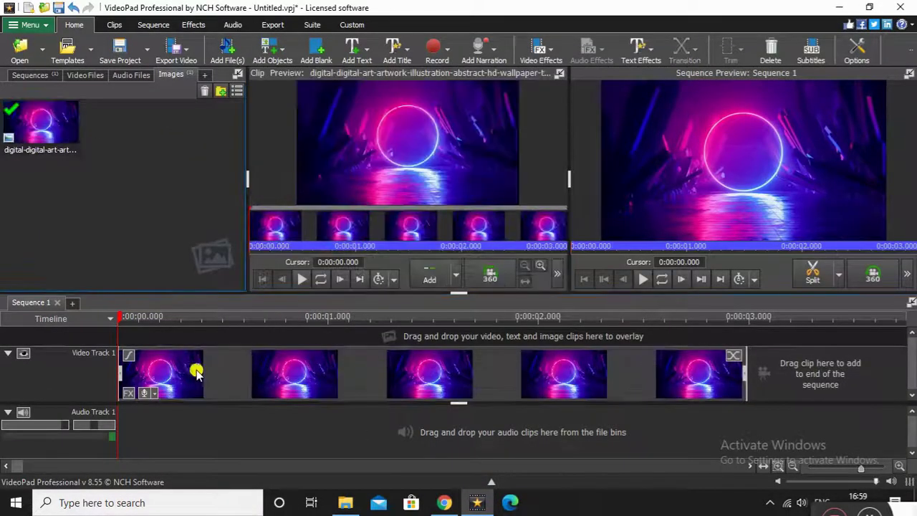
# - Add a text clip above the image on Video Track 2 and return the playhead to the start
pyautogui.click(272, 47)
pyautogui.click(286, 75)
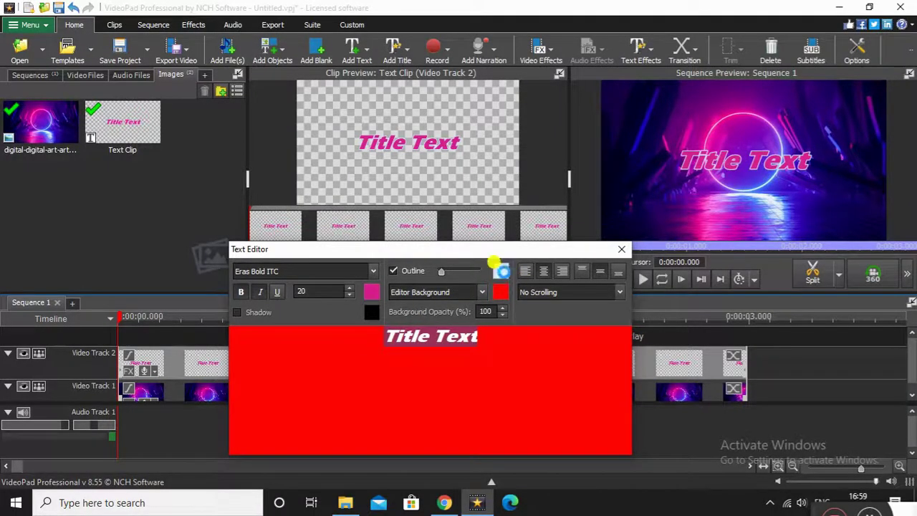
pyautogui.click(501, 271)
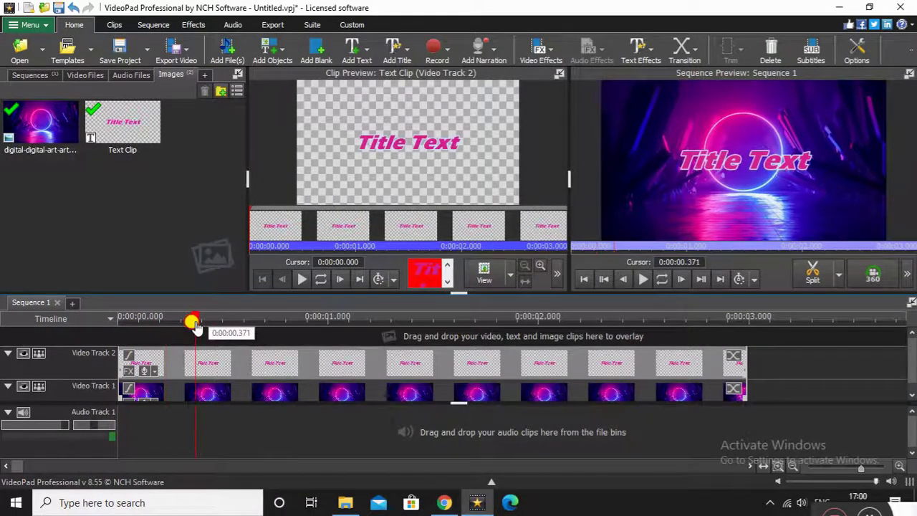
pyautogui.moveTo(194, 322); pyautogui.dragTo(117, 331)
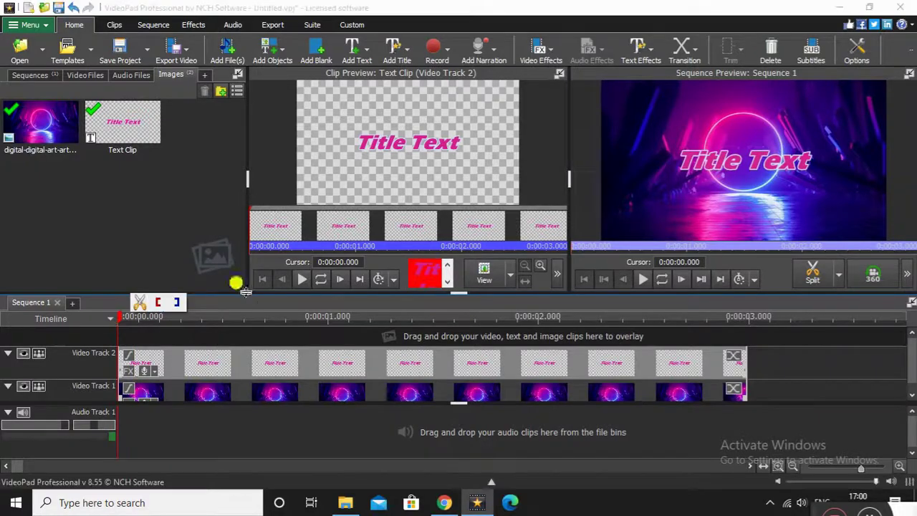
# - Add a Polygon Mask effect to the text clip on Video Track 2 and move its effects window aside
pyautogui.click(133, 369)
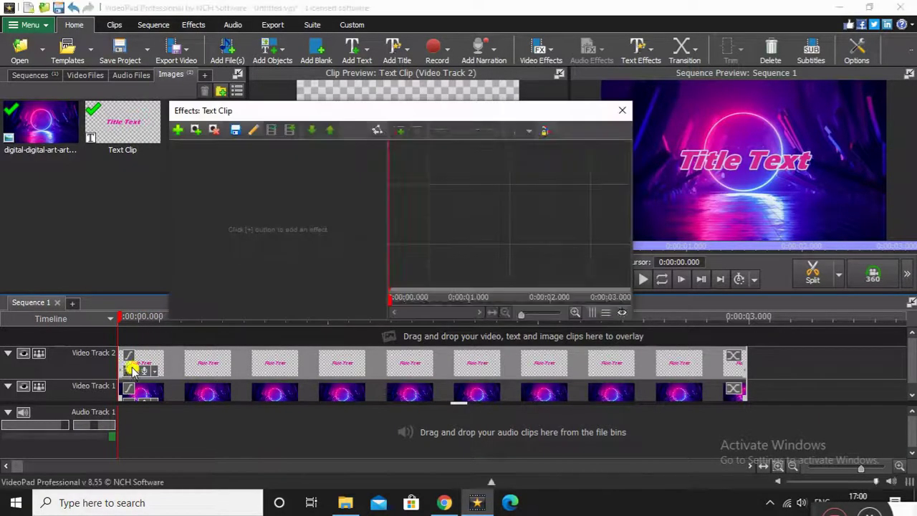
pyautogui.click(193, 132)
pyautogui.moveTo(233, 110); pyautogui.dragTo(463, 375)
# - Undock the clip preview and arrange it beside the effects window so both can be used
pyautogui.click(559, 73)
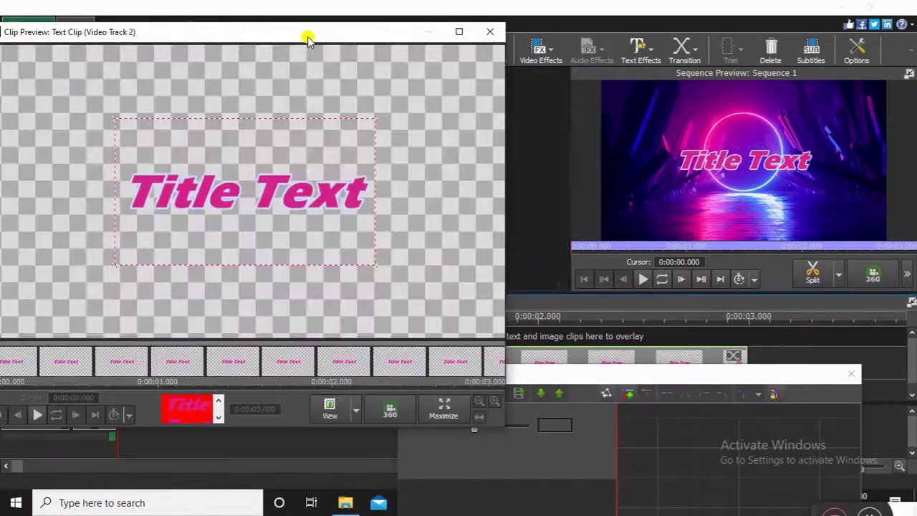
pyautogui.moveTo(308, 39); pyautogui.dragTo(644, 23)
pyautogui.click(427, 496)
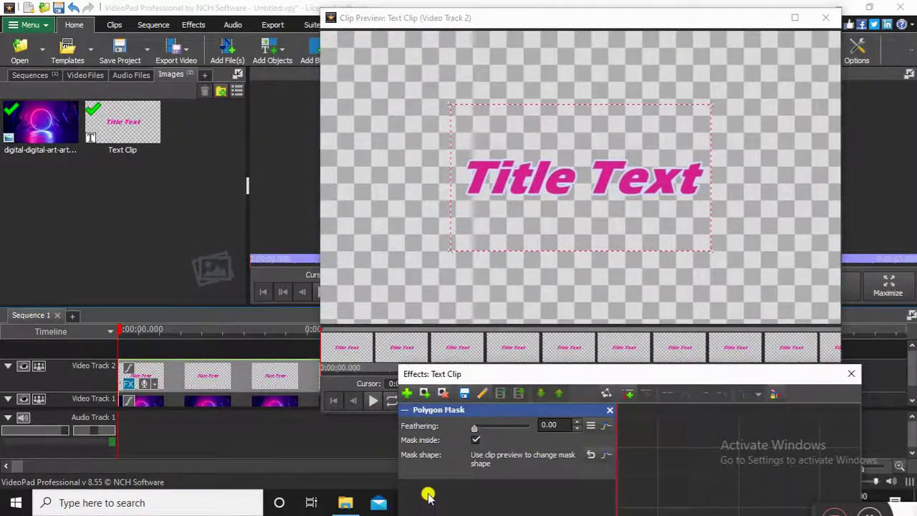
pyautogui.moveTo(461, 377); pyautogui.dragTo(2, 113)
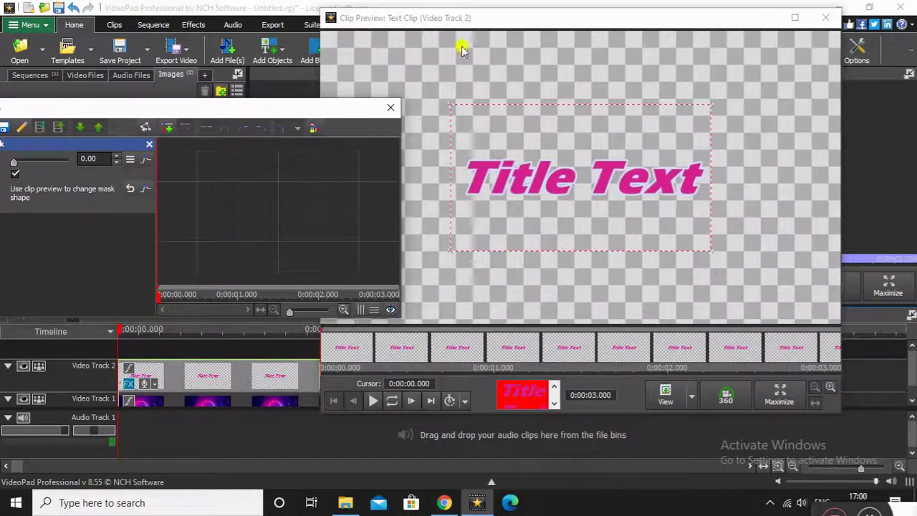
pyautogui.moveTo(429, 19); pyautogui.dragTo(495, 18)
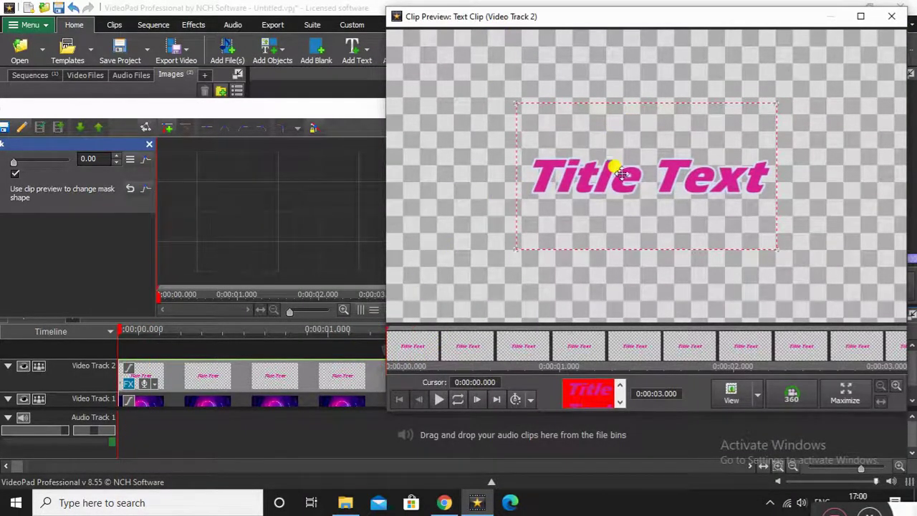
# - Reshape the polygon mask to cover the left part of the frame, with a slanted right edge running from top to bottom
pyautogui.moveTo(517, 106); pyautogui.dragTo(391, 31)
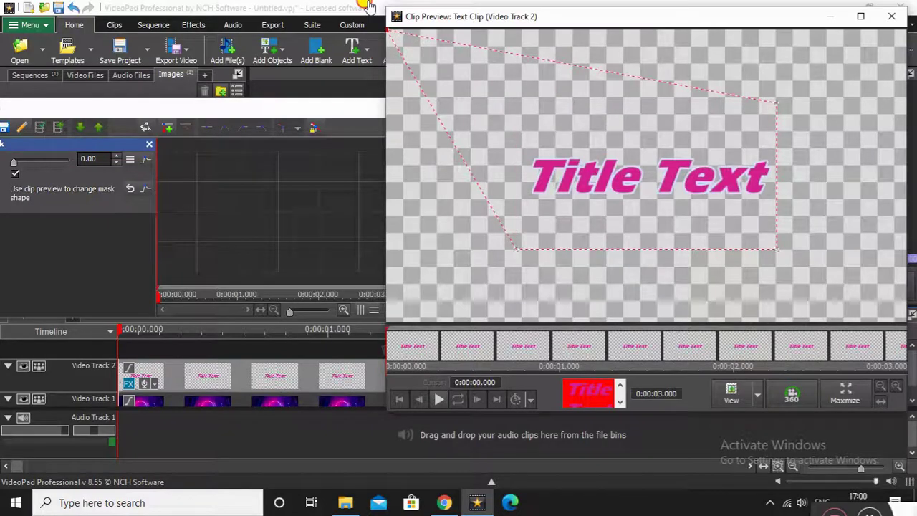
pyautogui.click(511, 262)
pyautogui.moveTo(516, 254); pyautogui.dragTo(374, 327)
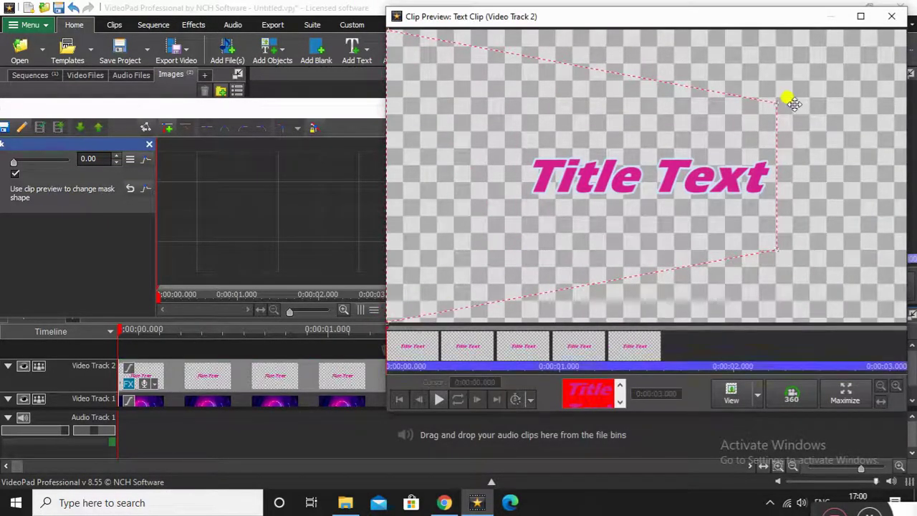
pyautogui.moveTo(777, 102); pyautogui.dragTo(689, 29)
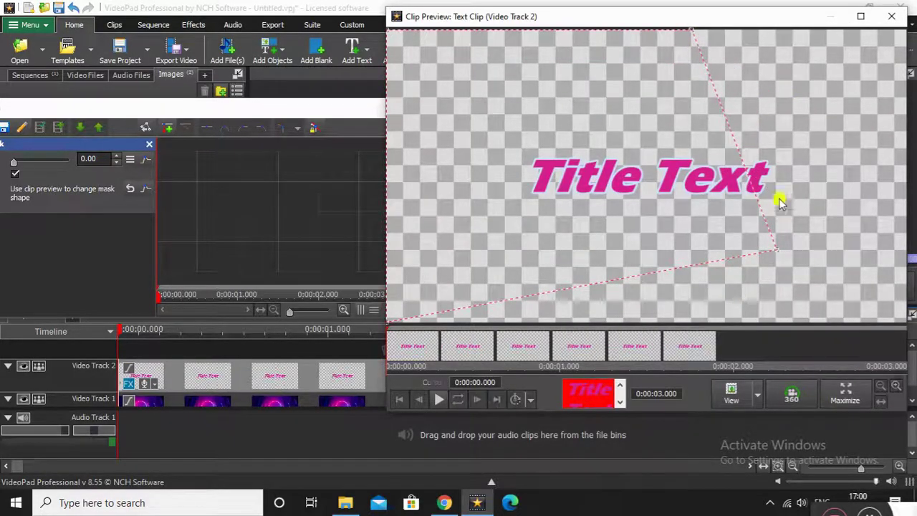
pyautogui.moveTo(778, 254); pyautogui.dragTo(628, 331)
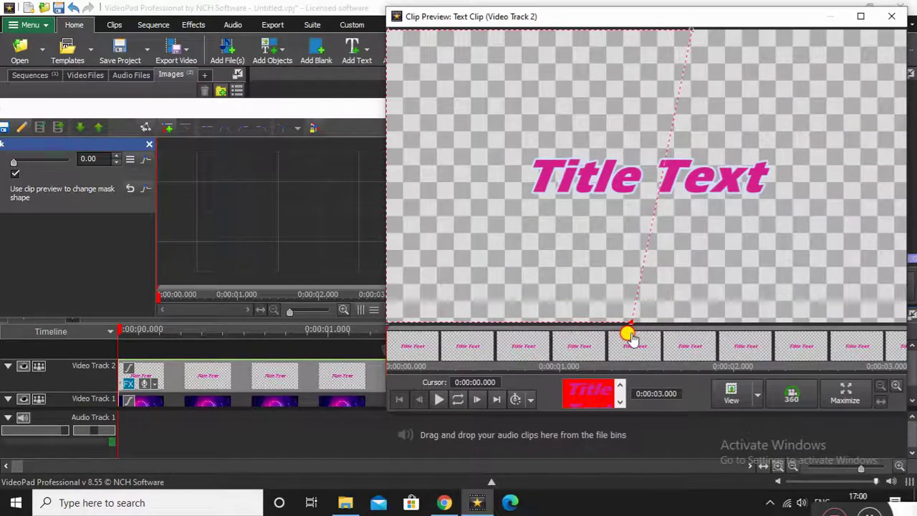
pyautogui.click(755, 453)
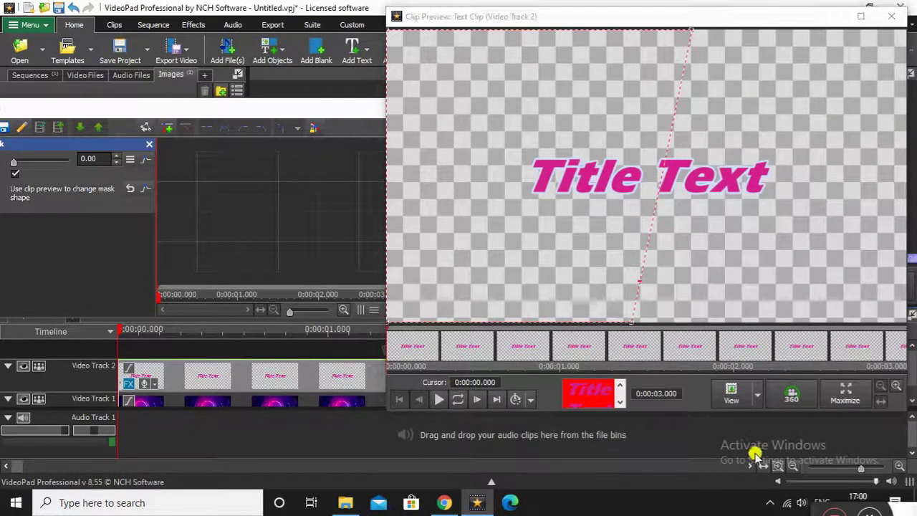
# - Change the title text to SPECTAMIN and slant the mask's right edge further so it cuts through the letter T
pyautogui.click(587, 393)
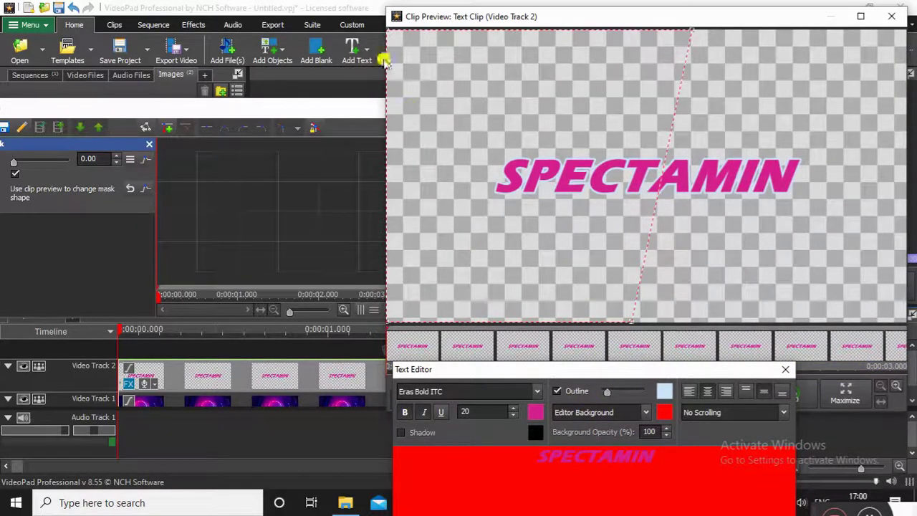
pyautogui.click(785, 369)
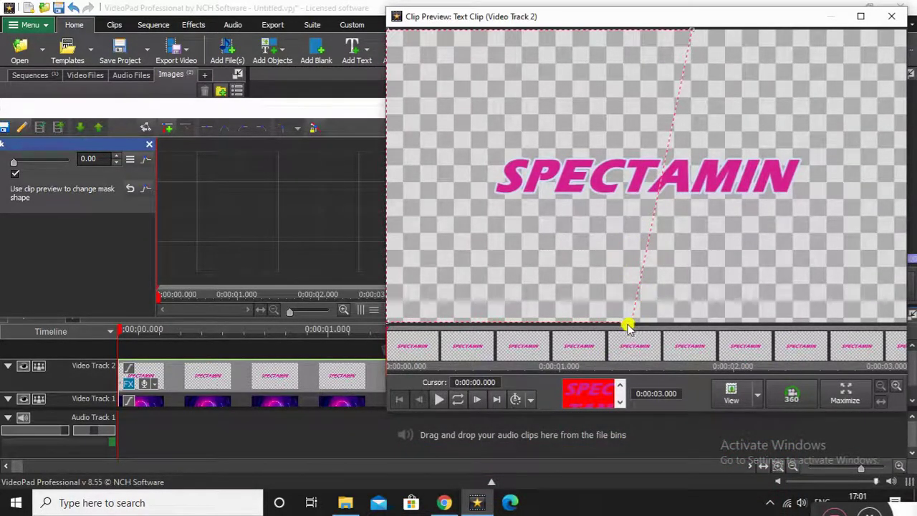
pyautogui.moveTo(630, 323); pyautogui.dragTo(586, 324)
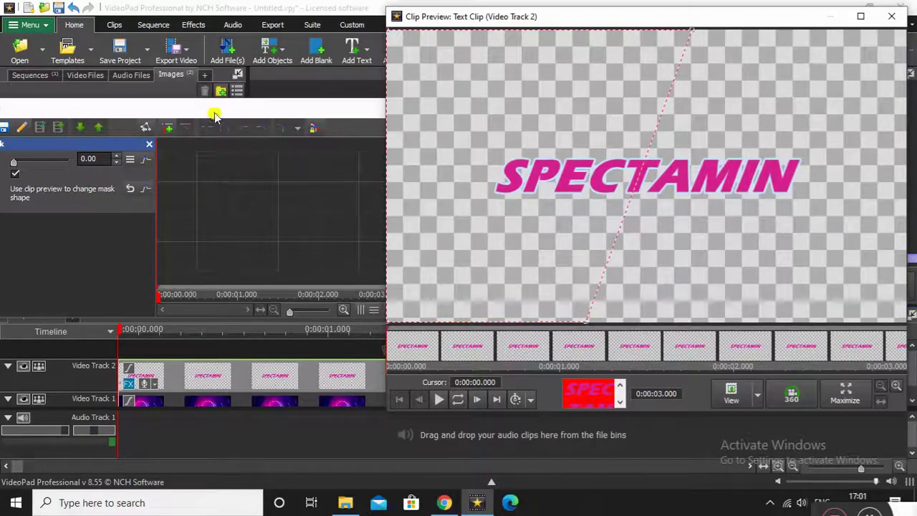
# - Add a Position effect to the text clip above the Polygon Mask
pyautogui.moveTo(147, 115); pyautogui.dragTo(226, 182)
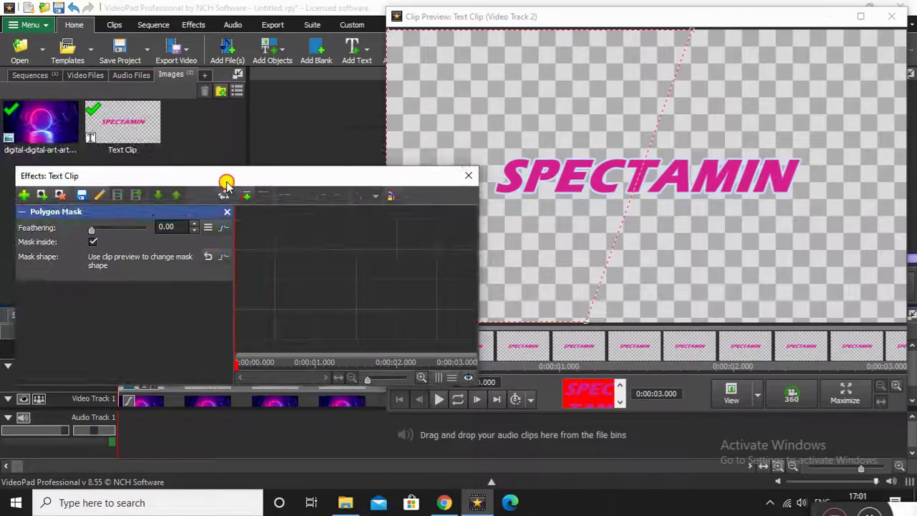
pyautogui.click(25, 196)
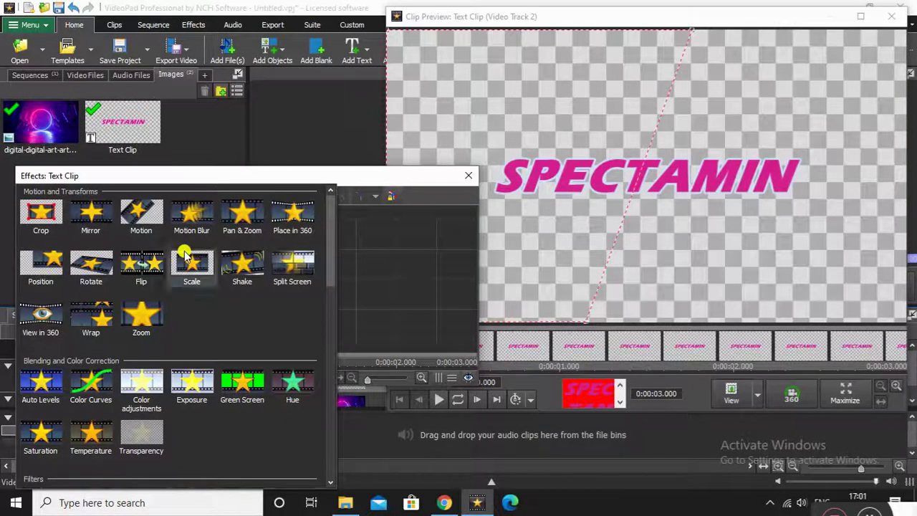
pyautogui.click(40, 261)
# - Add Position keyframes at the clip's start and middle, and place the effect playhead at the 3-second end
pyautogui.moveTo(240, 360); pyautogui.dragTo(163, 357)
pyautogui.click(244, 201)
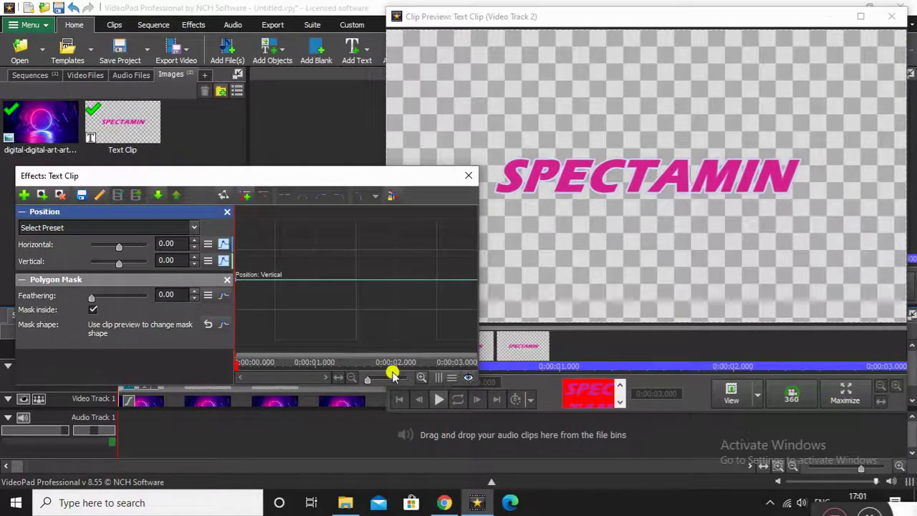
pyautogui.moveTo(317, 359); pyautogui.dragTo(525, 369)
pyautogui.click(249, 197)
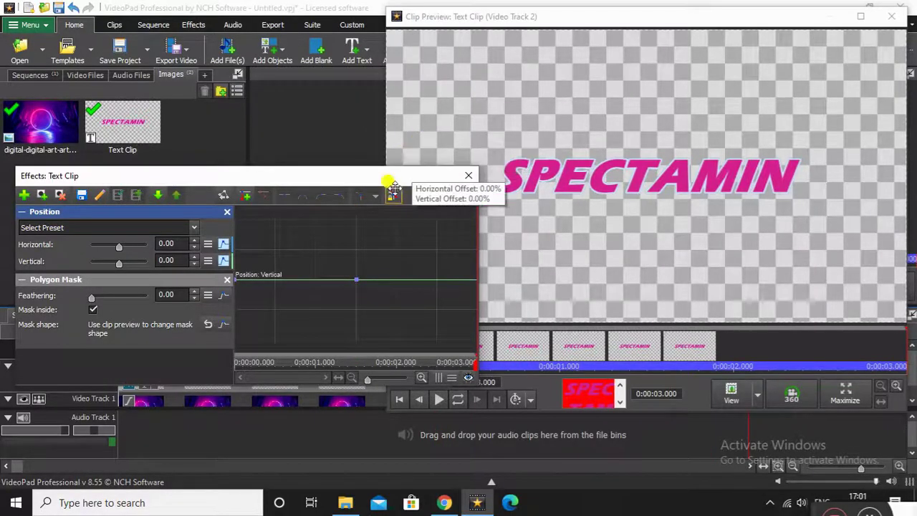
# - Offset the left half of the text at the clip's end to -1.68 horizontally and 8.26 vertically
pyautogui.moveTo(395, 177); pyautogui.dragTo(301, 231)
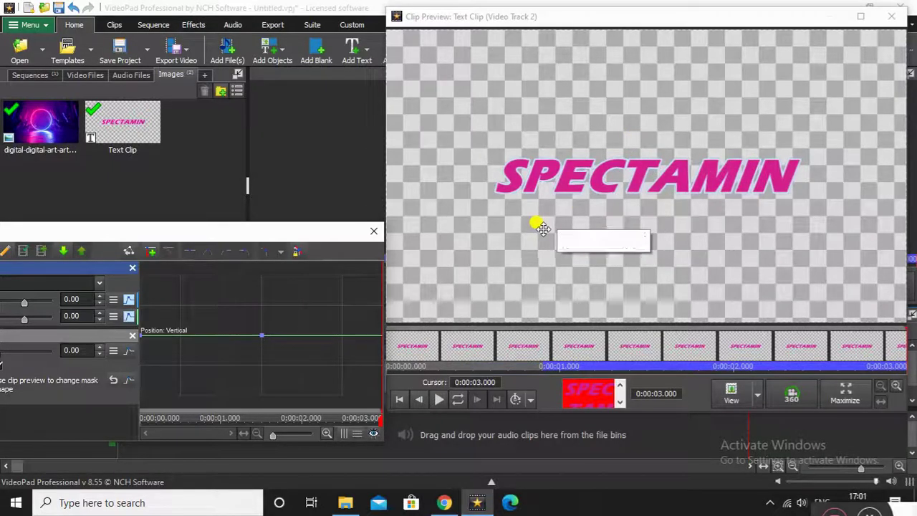
pyautogui.moveTo(528, 217); pyautogui.dragTo(530, 239)
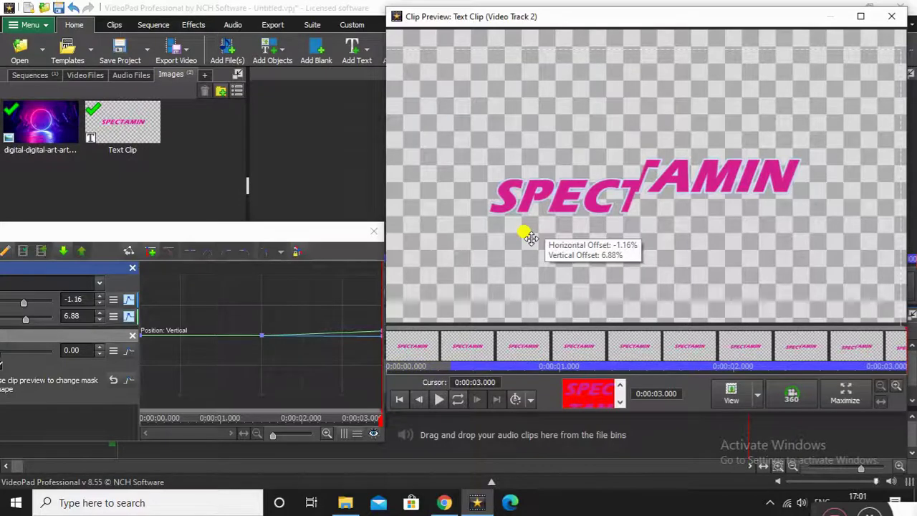
pyautogui.click(283, 236)
pyautogui.moveTo(283, 236); pyautogui.dragTo(304, 233)
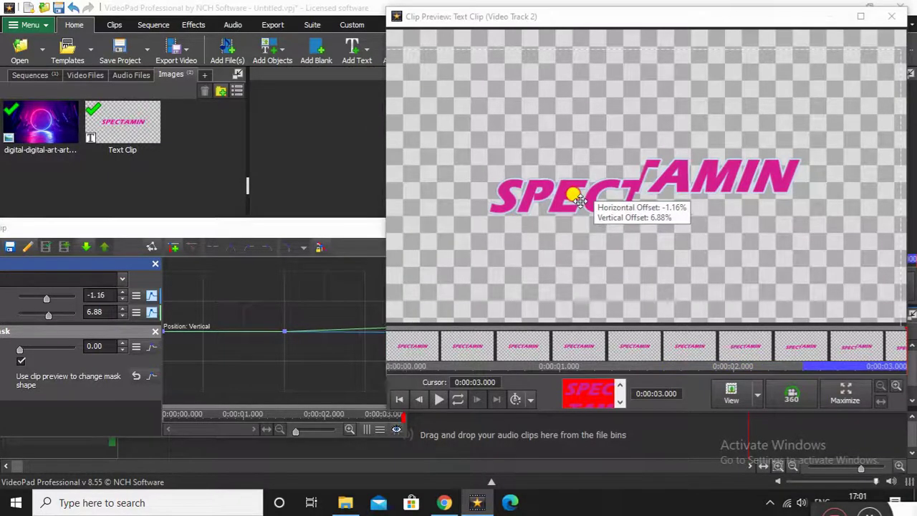
pyautogui.moveTo(577, 201); pyautogui.dragTo(575, 206)
# - Add a second Position effect to the text clip and move it below the Polygon Mask
pyautogui.click(55, 284)
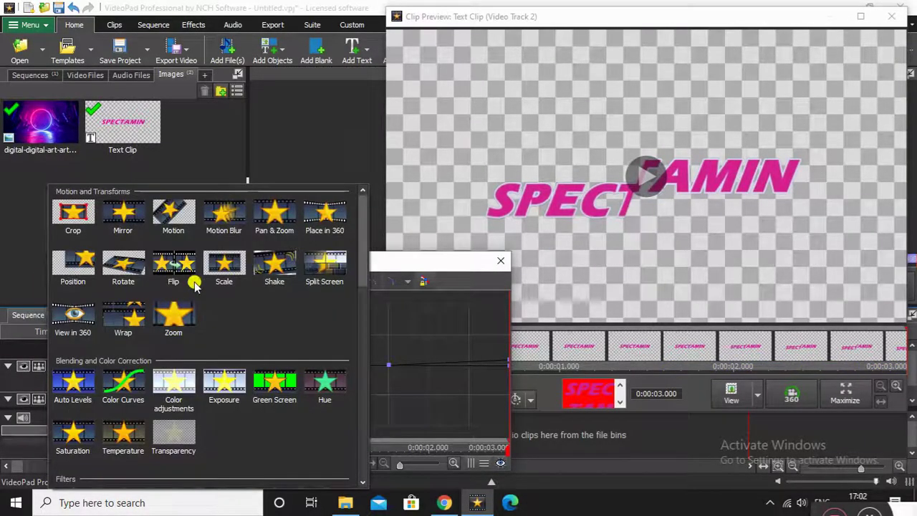
pyautogui.click(76, 267)
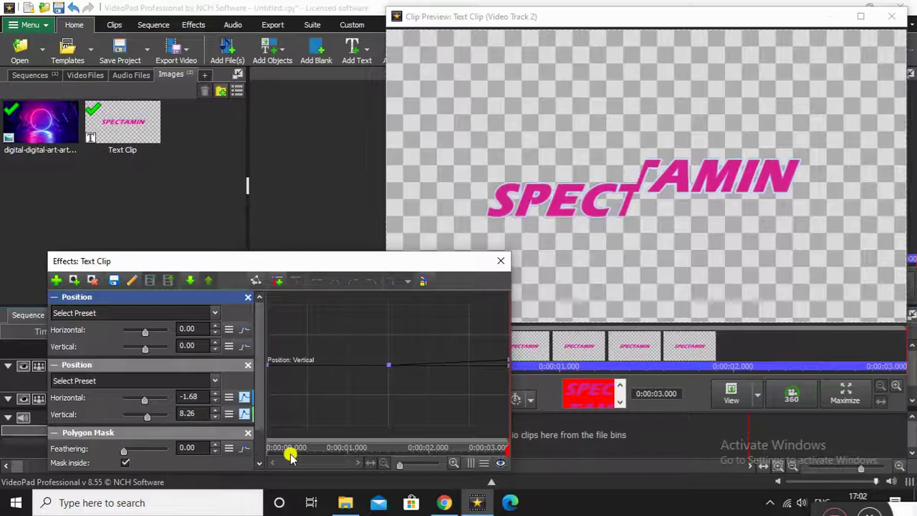
pyautogui.click(190, 281)
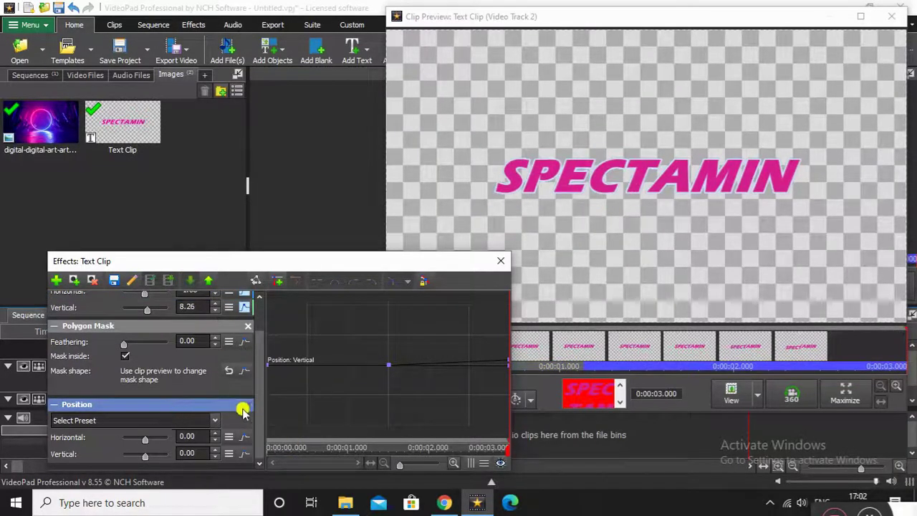
# - Add keyframes for the second Position effect at the clip's start and middle
pyautogui.moveTo(271, 447); pyautogui.dragTo(477, 446)
pyautogui.moveTo(367, 444); pyautogui.dragTo(272, 438)
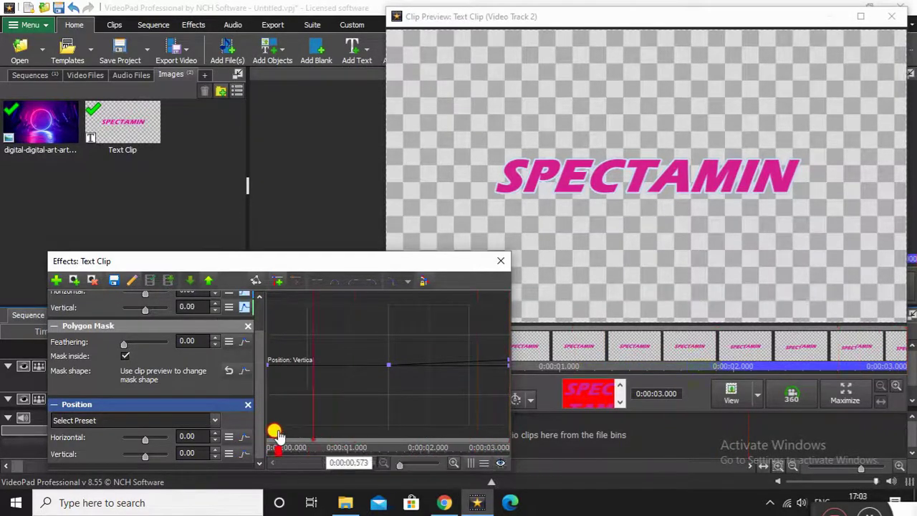
pyautogui.click(276, 283)
pyautogui.moveTo(265, 434); pyautogui.dragTo(389, 452)
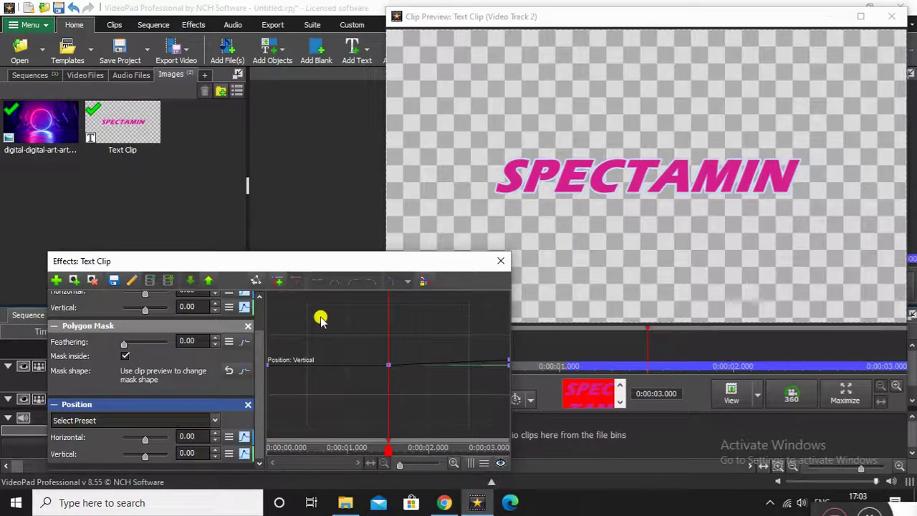
# - Shift the right half of the text slightly up and to the right at the clip's end
pyautogui.moveTo(446, 447); pyautogui.dragTo(530, 448)
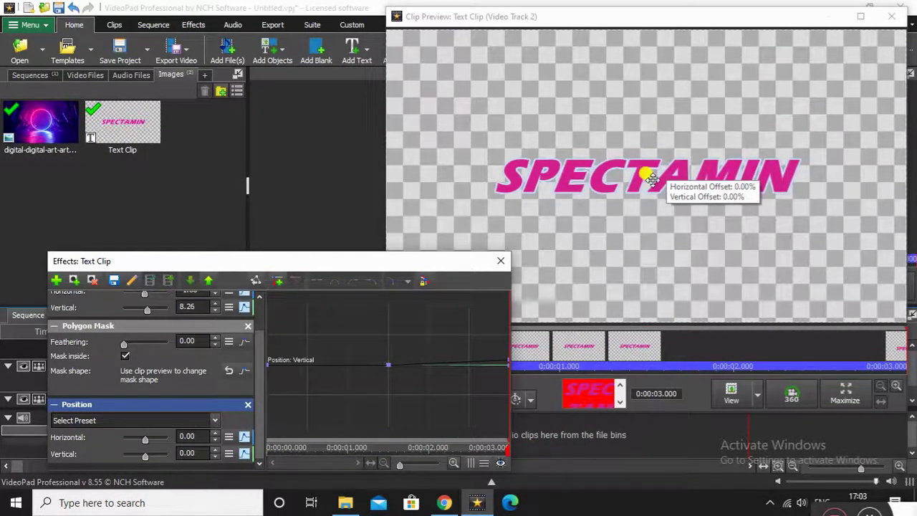
pyautogui.moveTo(651, 179); pyautogui.dragTo(659, 171)
# - Collapse the settings of the Polygon Mask and the second Position effect
pyautogui.click(256, 342)
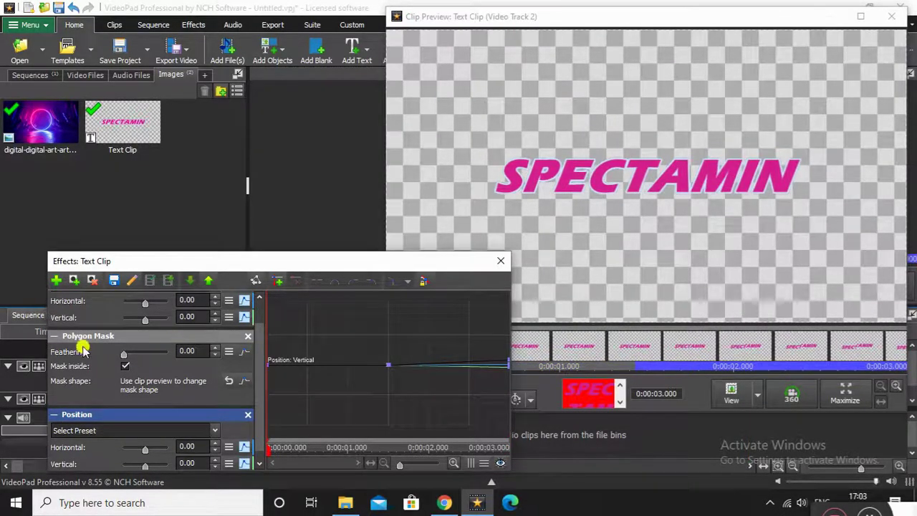
pyautogui.click(54, 414)
pyautogui.click(54, 363)
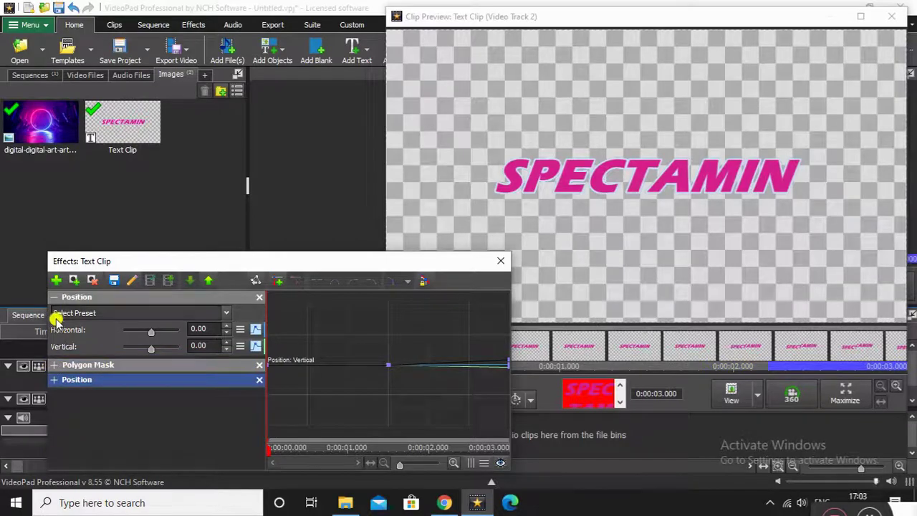
# - Scrub through the text clip to check the split animation, dock the enlarged clip preview, and return to the clip's start
pyautogui.moveTo(297, 447); pyautogui.dragTo(561, 447)
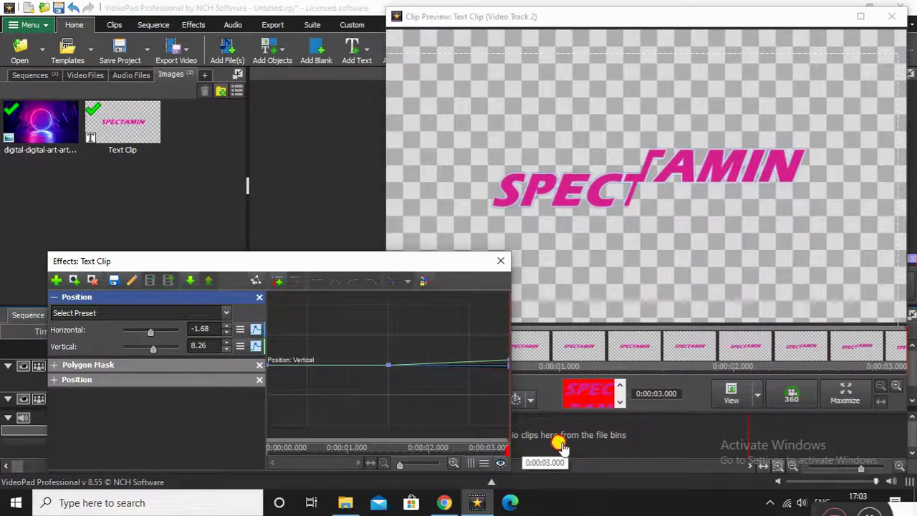
pyautogui.moveTo(499, 450); pyautogui.dragTo(548, 420)
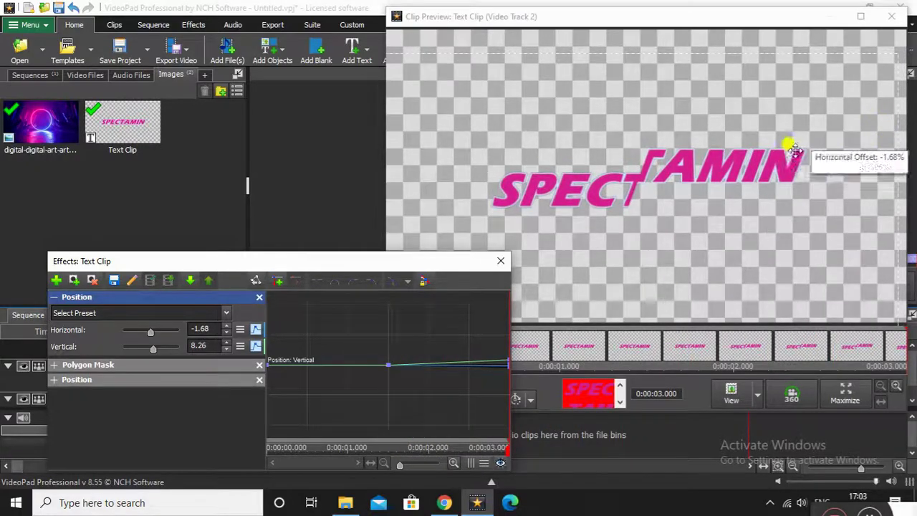
pyautogui.click(891, 16)
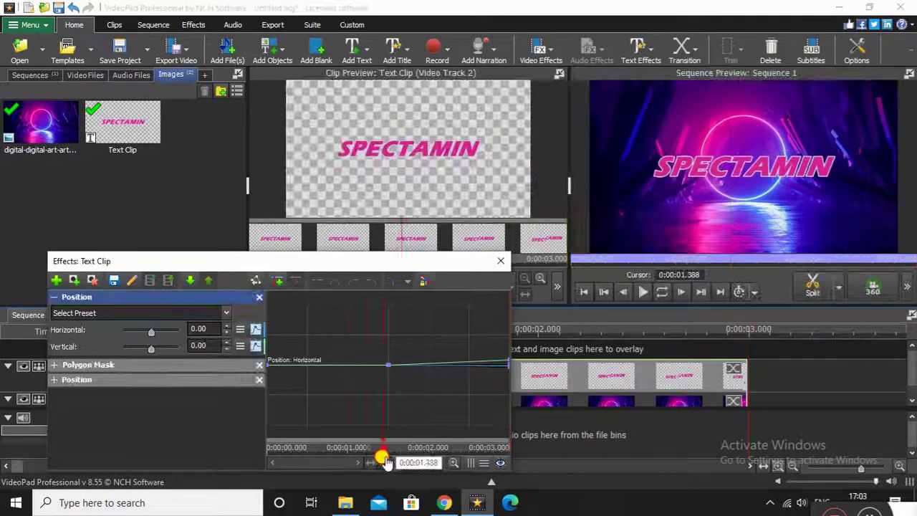
pyautogui.moveTo(379, 448); pyautogui.dragTo(265, 439)
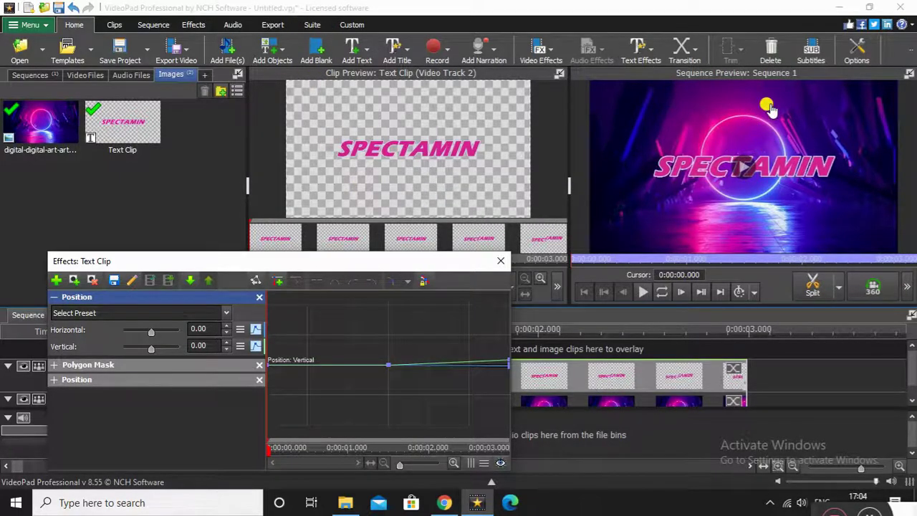
# - Create a black 3-second blank clip and place it at the sequence start on a new overlay track above the text
pyautogui.click(312, 48)
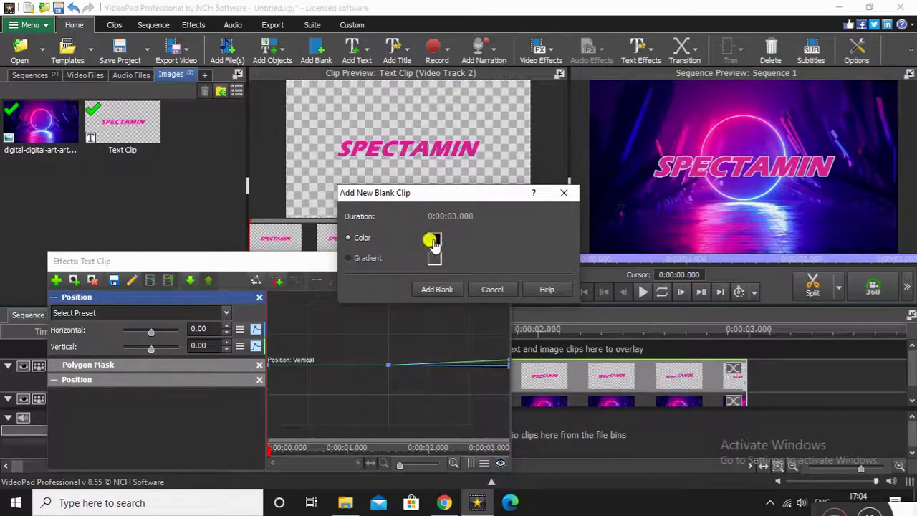
pyautogui.click(436, 289)
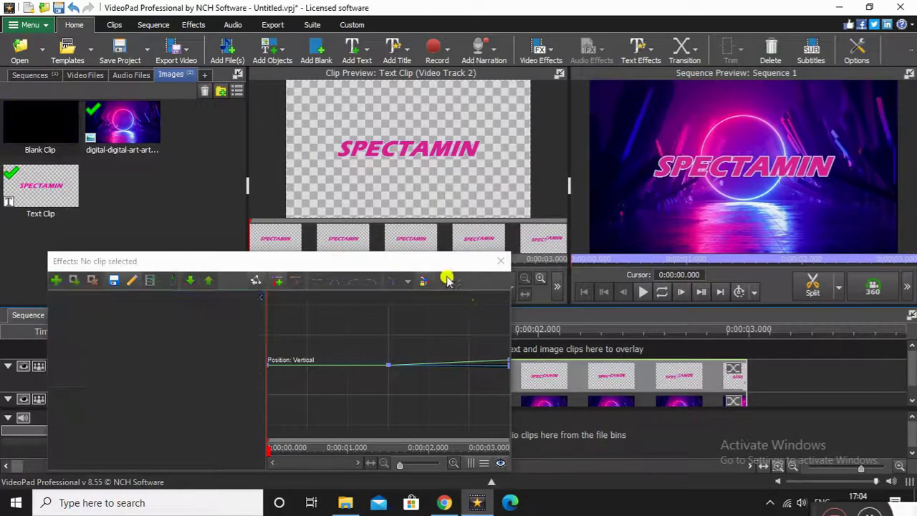
pyautogui.moveTo(422, 260); pyautogui.dragTo(533, 69)
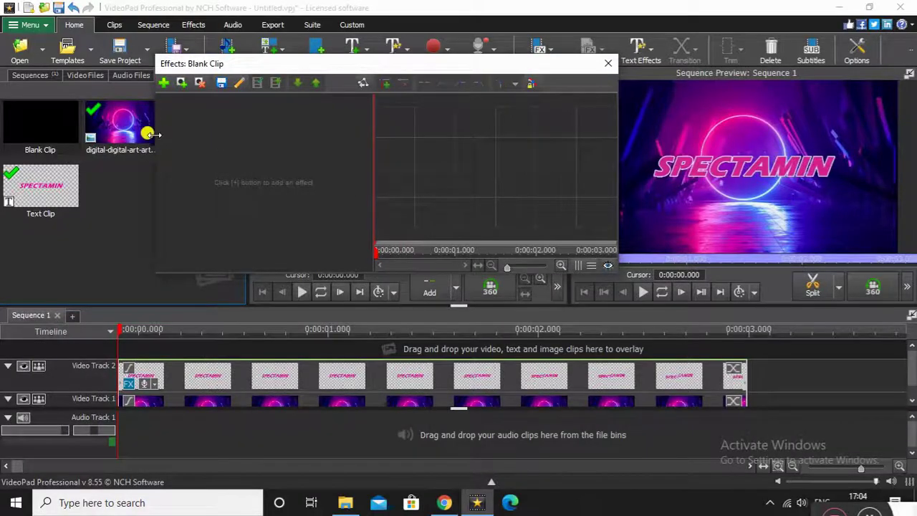
pyautogui.moveTo(69, 126); pyautogui.dragTo(261, 348)
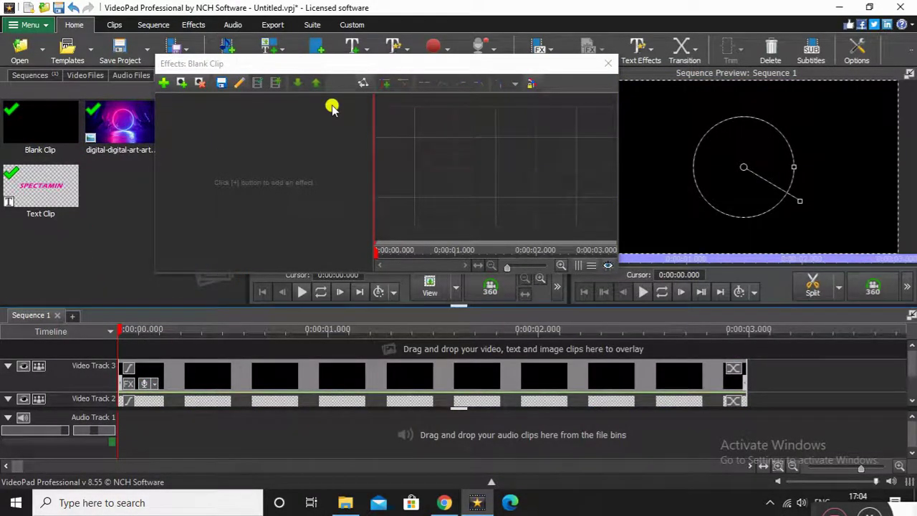
# - Add a Transparency effect to the blank clip
pyautogui.moveTo(354, 66); pyautogui.dragTo(258, 161)
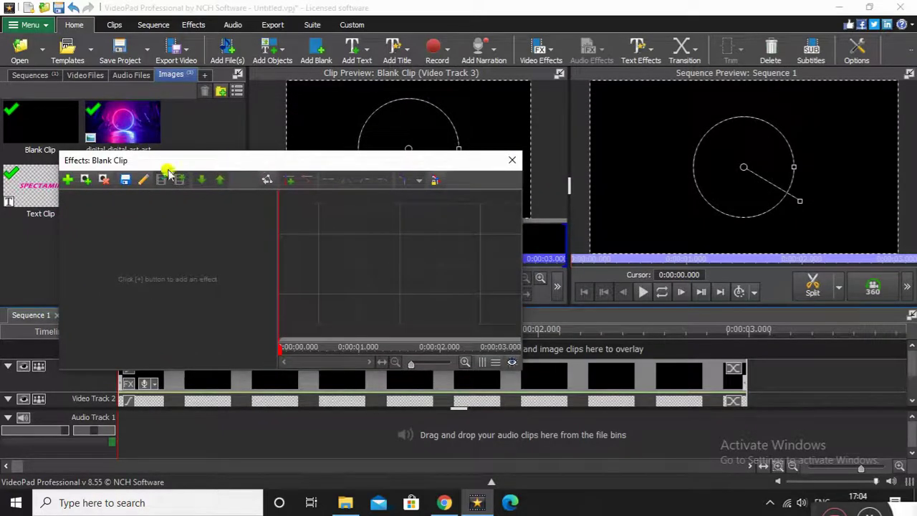
pyautogui.click(66, 180)
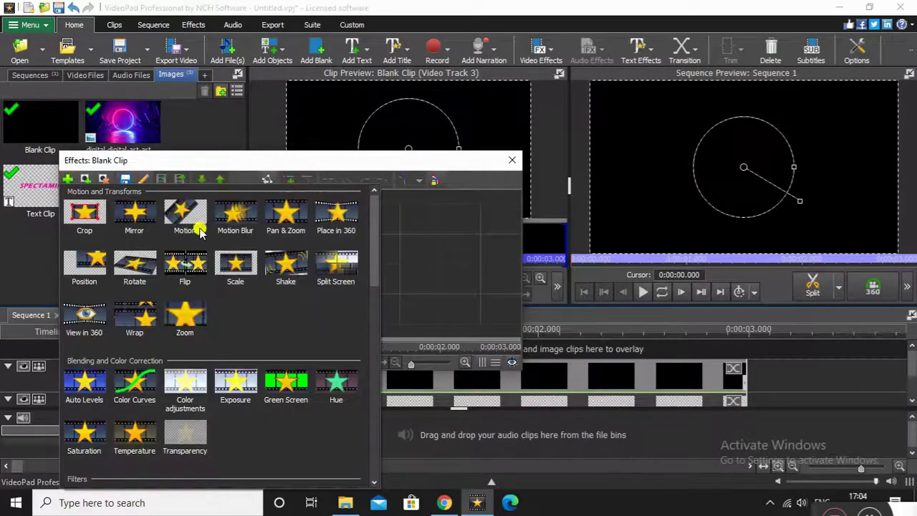
pyautogui.click(188, 428)
pyautogui.moveTo(334, 158); pyautogui.dragTo(341, 255)
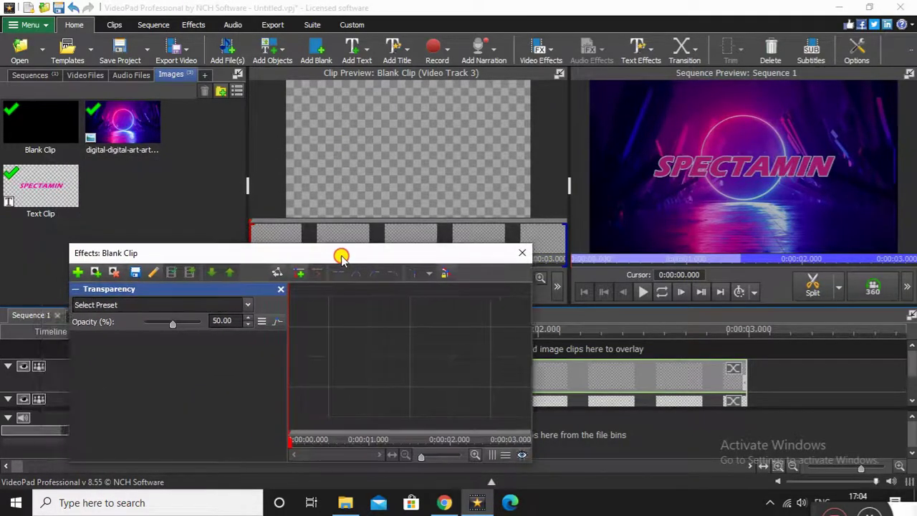
# - Add a Polygon Mask to the blank clip, shape it into a narrow slanted sliver across the text, and disable Mask inside
pyautogui.click(94, 275)
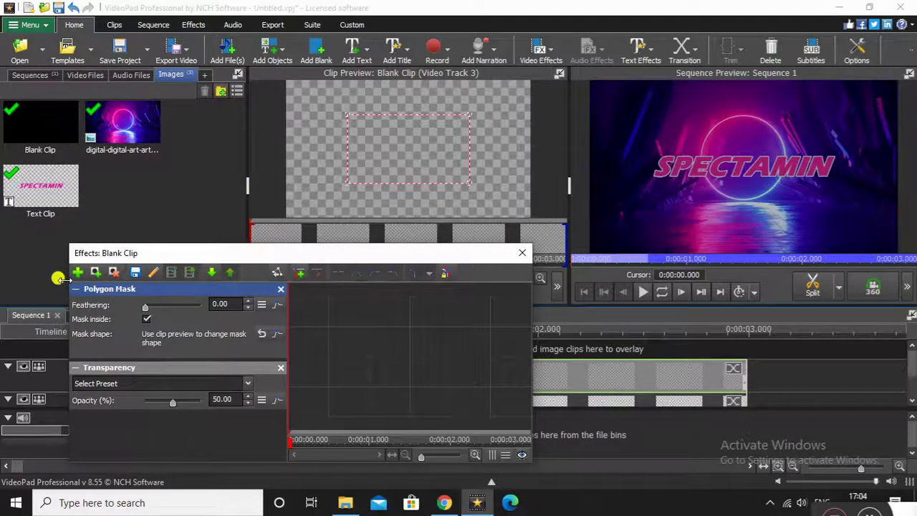
pyautogui.moveTo(471, 185); pyautogui.dragTo(387, 161)
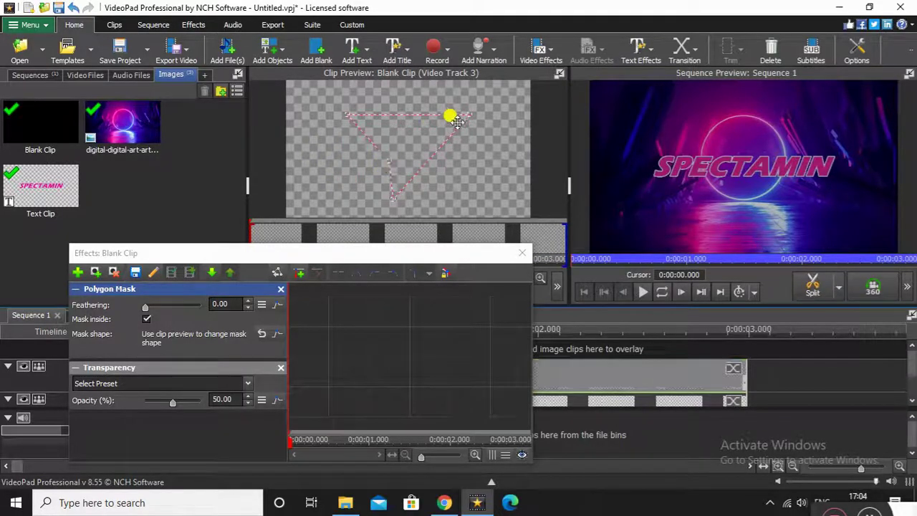
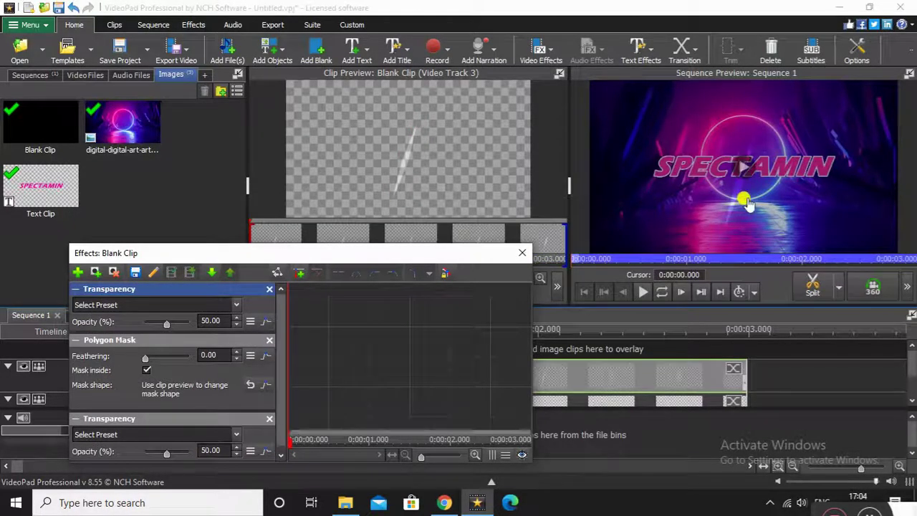
pyautogui.click(146, 373)
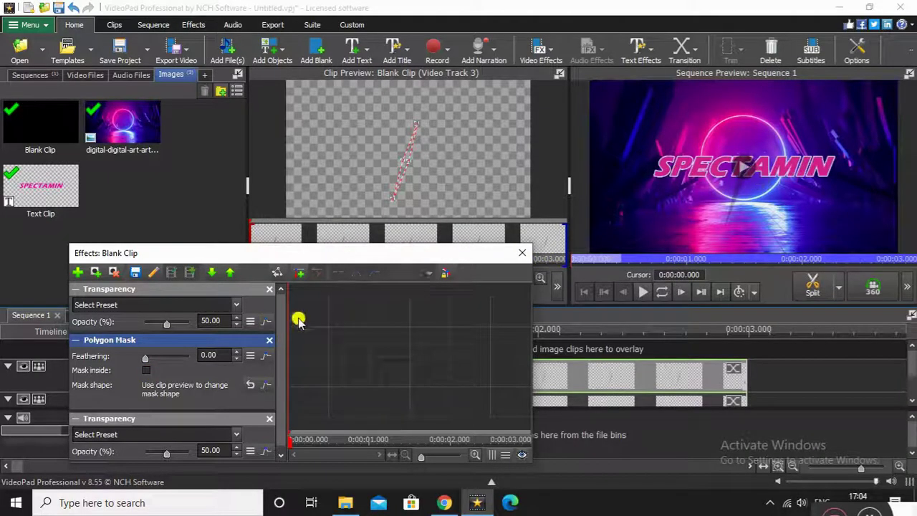
# - Delete the extra Transparency effect below the Polygon Mask and set the remaining Transparency effect's opacity to 0.00
pyautogui.click(270, 420)
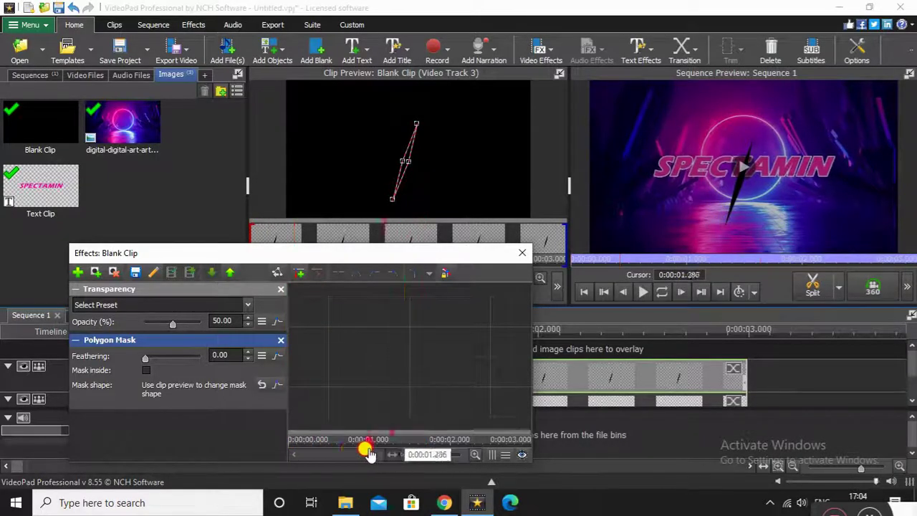
pyautogui.moveTo(294, 451); pyautogui.dragTo(189, 311)
pyautogui.click(188, 293)
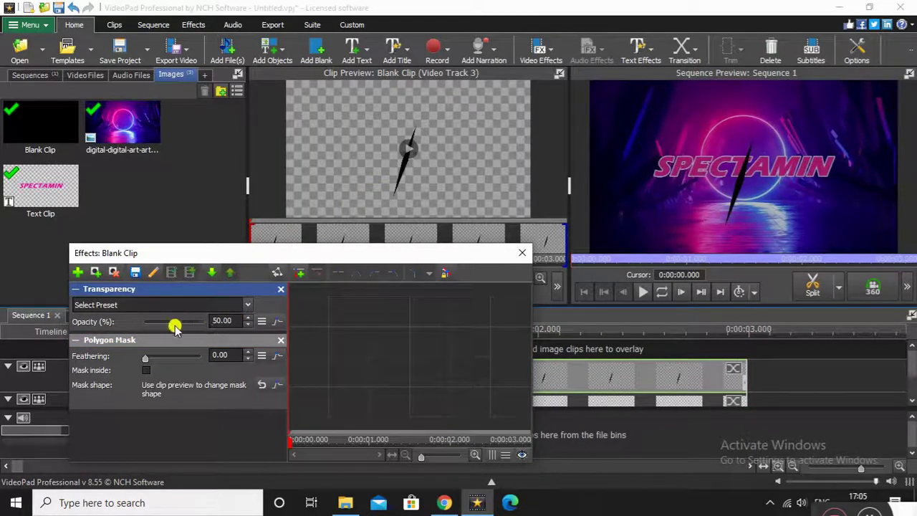
pyautogui.moveTo(161, 326); pyautogui.dragTo(143, 322)
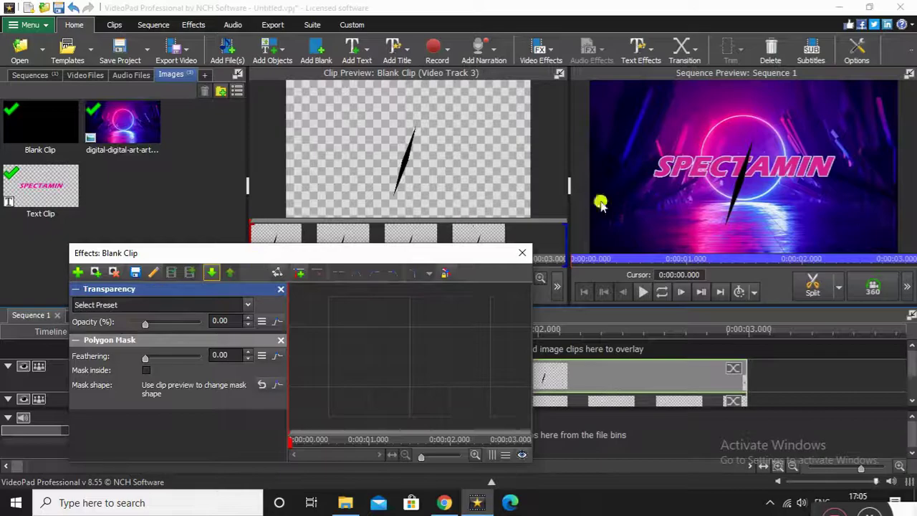
# - Move to about 2.3 seconds and show the blank clip's Polygon Mask points in a detached preview beside the sequence preview
pyautogui.moveTo(297, 440); pyautogui.dragTo(472, 435)
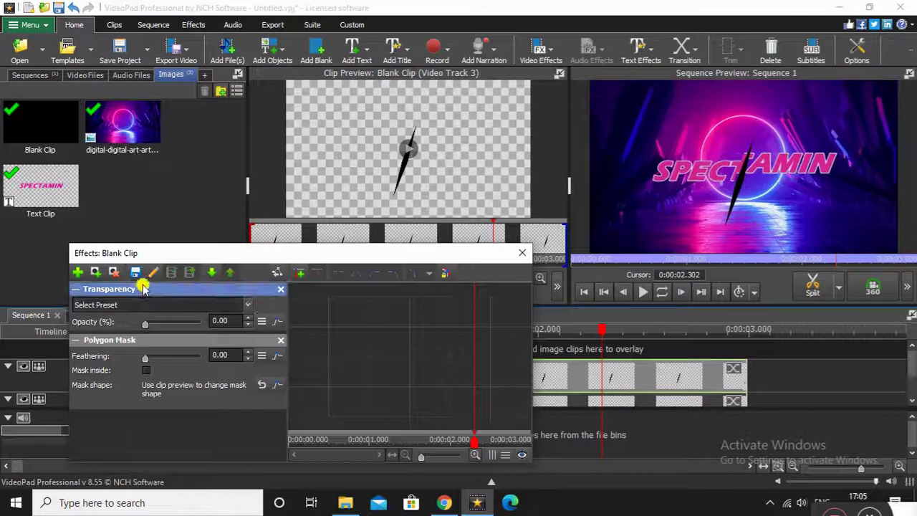
pyautogui.moveTo(154, 252); pyautogui.dragTo(165, 283)
pyautogui.click(182, 371)
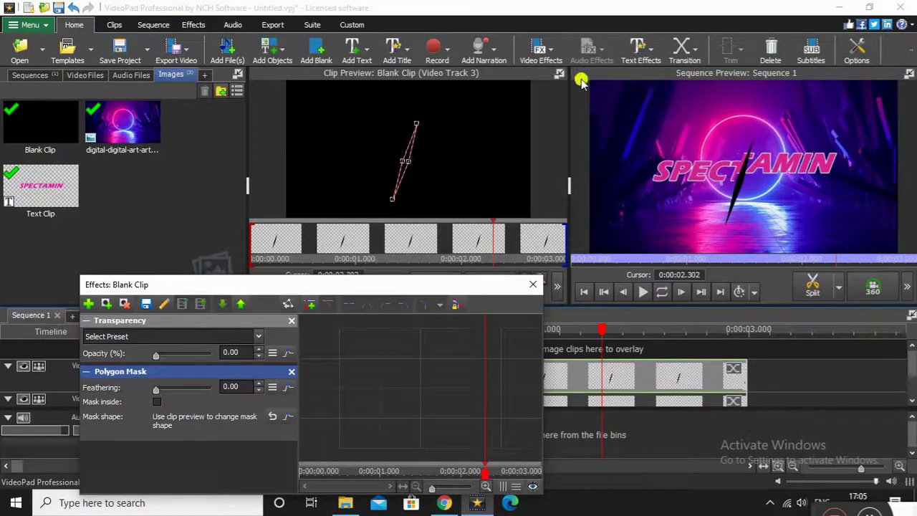
pyautogui.click(559, 74)
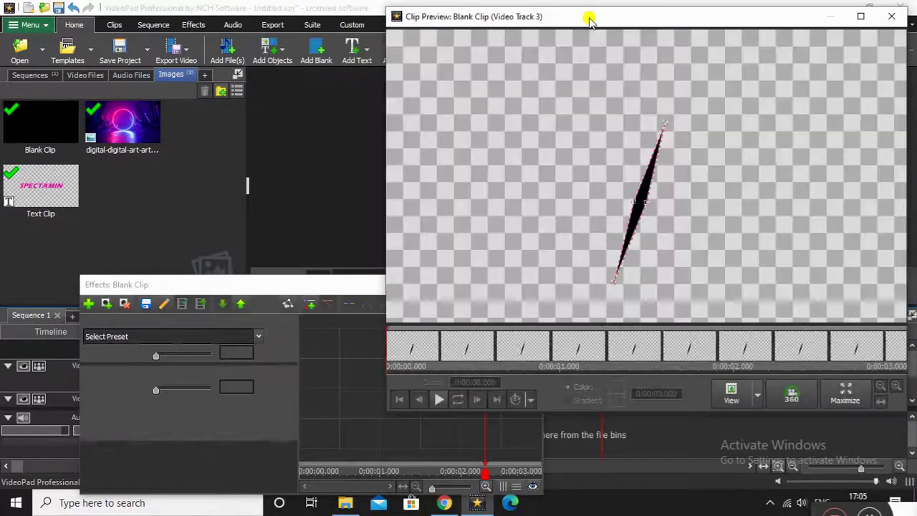
pyautogui.moveTo(588, 21); pyautogui.dragTo(200, 17)
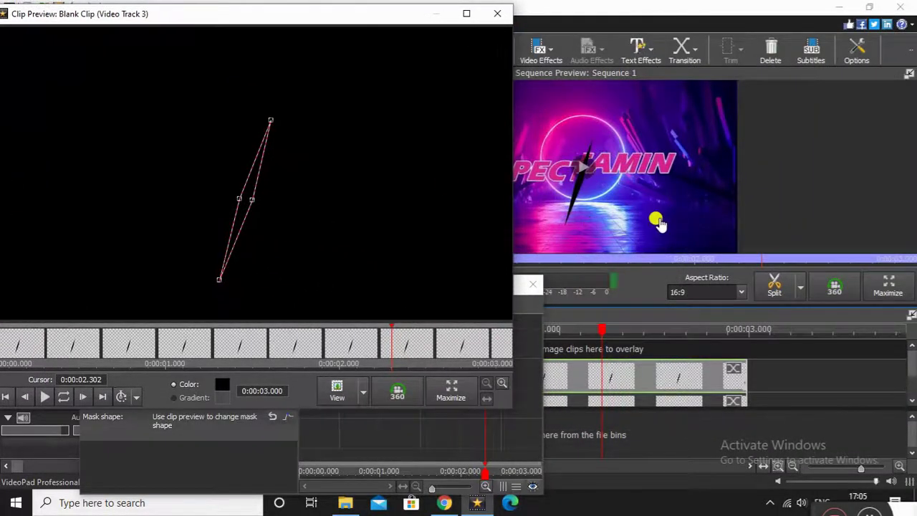
# - Reshape the Polygon Mask into a shorter, thinner slanted sliver that fits the split through the letter T
pyautogui.moveTo(239, 200); pyautogui.dragTo(244, 170)
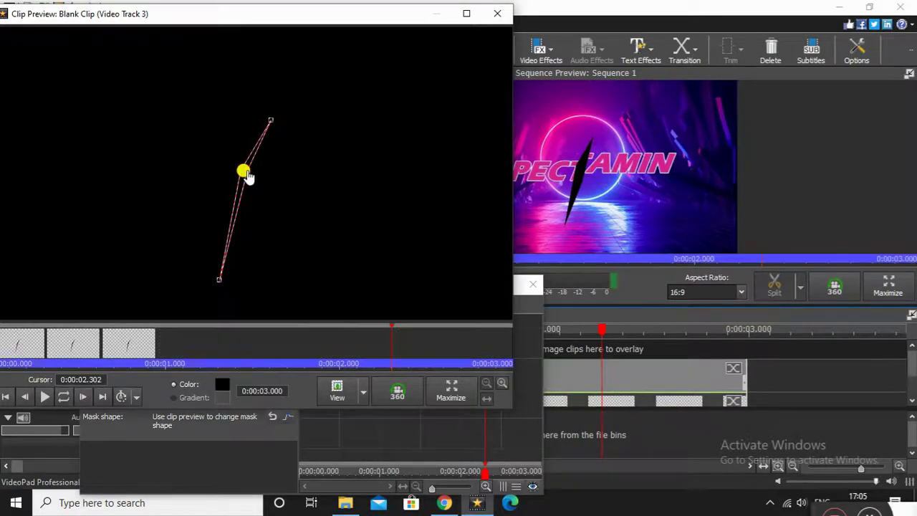
pyautogui.moveTo(270, 122); pyautogui.dragTo(251, 128)
pyautogui.moveTo(218, 279); pyautogui.dragTo(235, 210)
pyautogui.moveTo(253, 128); pyautogui.dragTo(258, 124)
pyautogui.moveTo(233, 211); pyautogui.dragTo(230, 210)
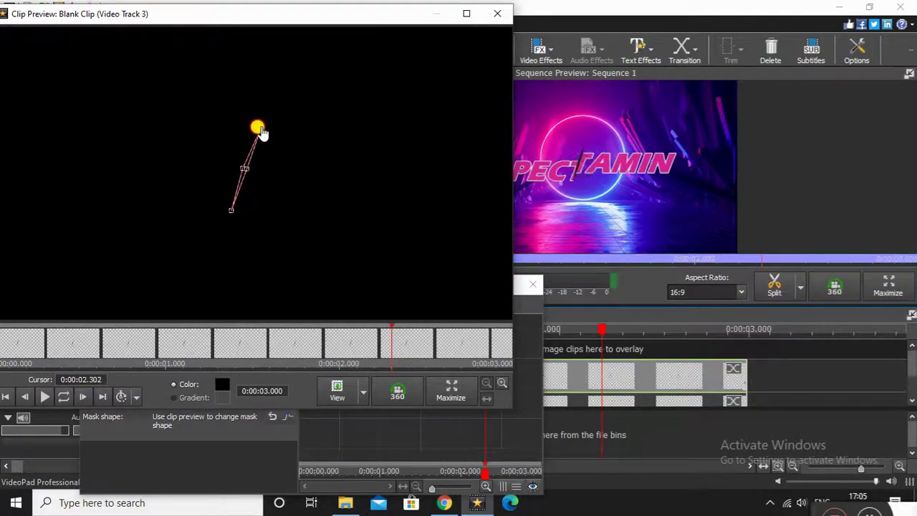
pyautogui.moveTo(258, 131); pyautogui.dragTo(261, 130)
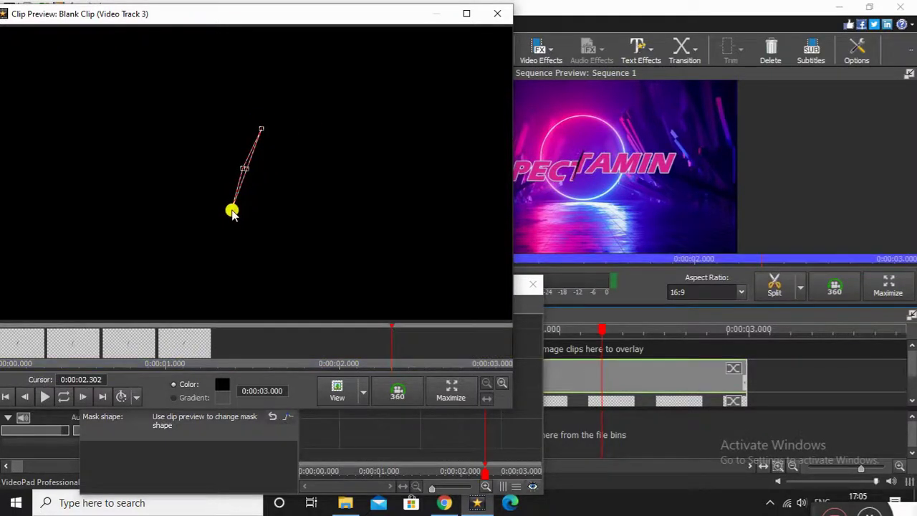
pyautogui.moveTo(230, 212); pyautogui.dragTo(227, 216)
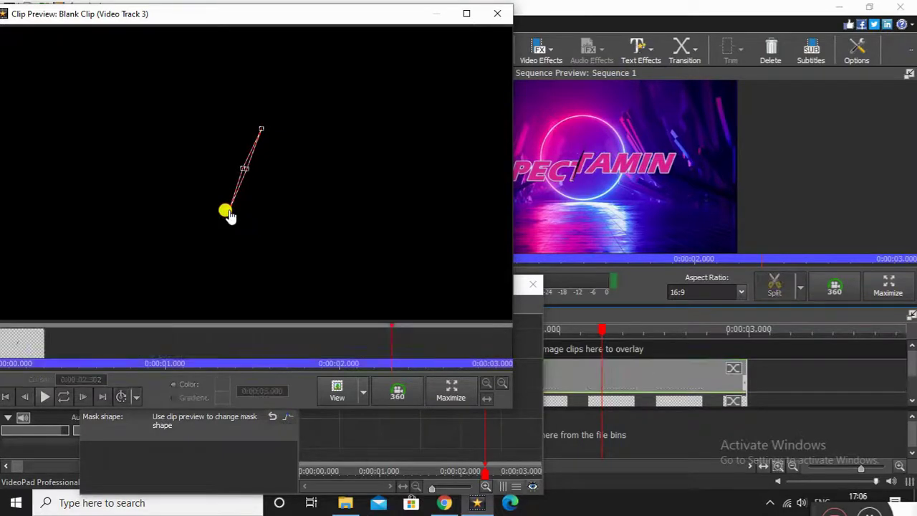
# - Add Polygon Mask keyframes at the blank clip's end (0:00:03.000) and start (0:00:00.000)
pyautogui.click(318, 301)
pyautogui.moveTo(390, 473); pyautogui.dragTo(573, 478)
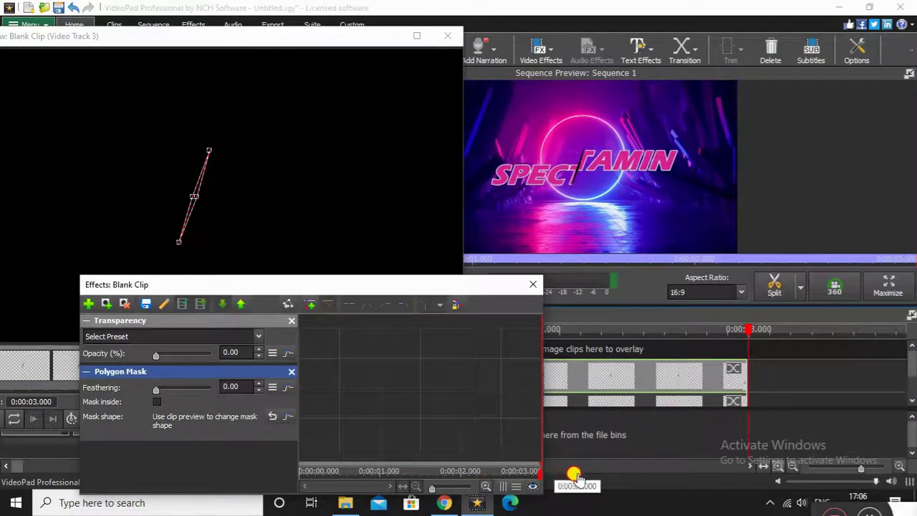
pyautogui.click(306, 306)
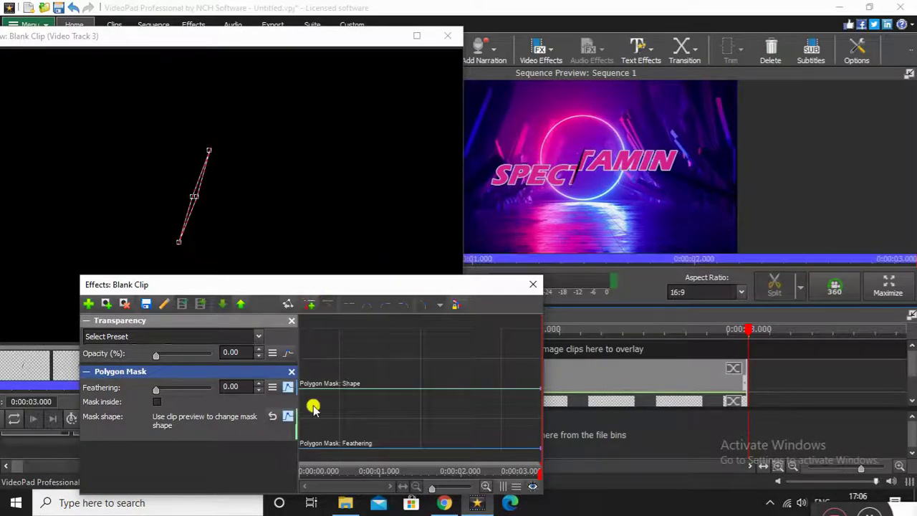
pyautogui.moveTo(310, 472); pyautogui.dragTo(245, 477)
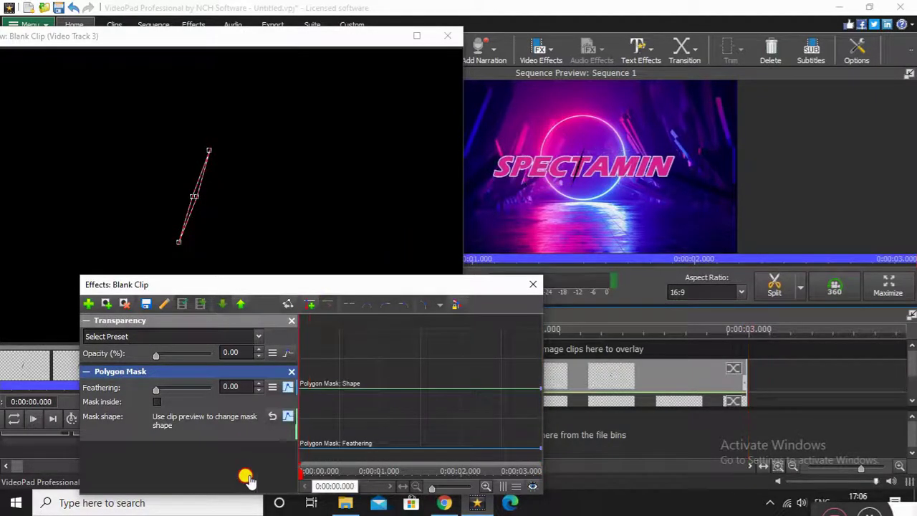
pyautogui.click(310, 306)
pyautogui.click(306, 474)
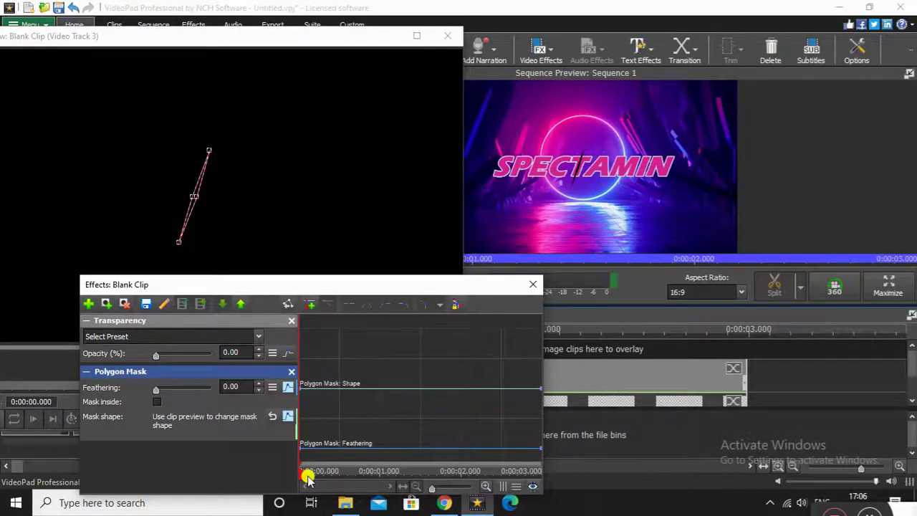
# - Add a Polygon Mask keyframe at about 1.5 seconds, collapse the mask to a single point there, and check its opening towards the end
pyautogui.moveTo(307, 475); pyautogui.dragTo(416, 475)
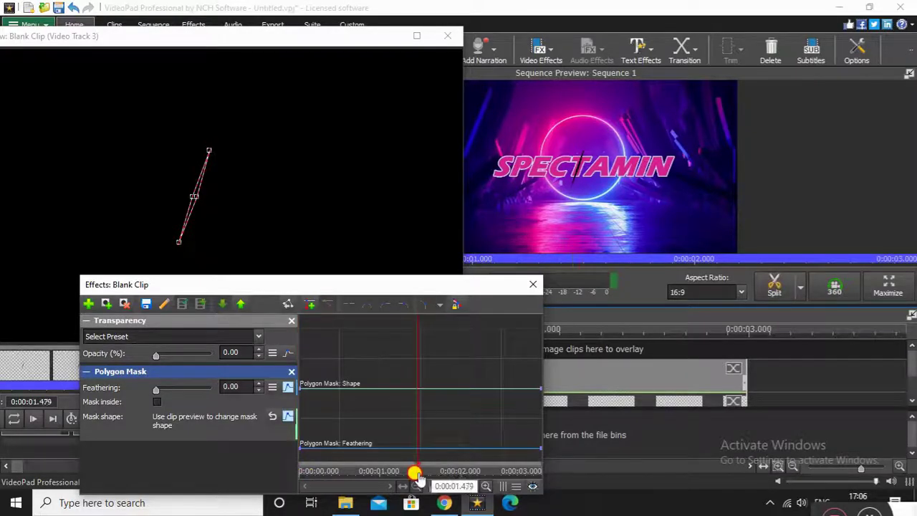
pyautogui.click(309, 306)
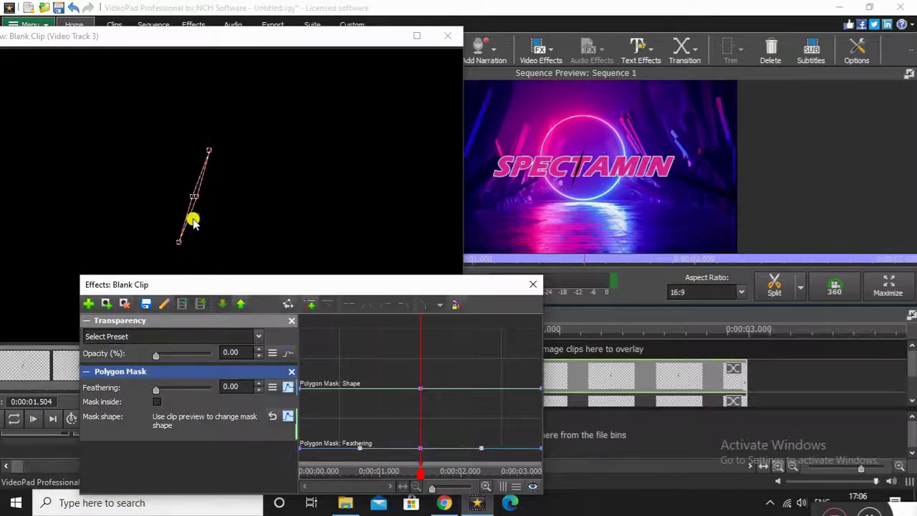
pyautogui.moveTo(178, 242); pyautogui.dragTo(192, 198)
pyautogui.moveTo(208, 152); pyautogui.dragTo(194, 197)
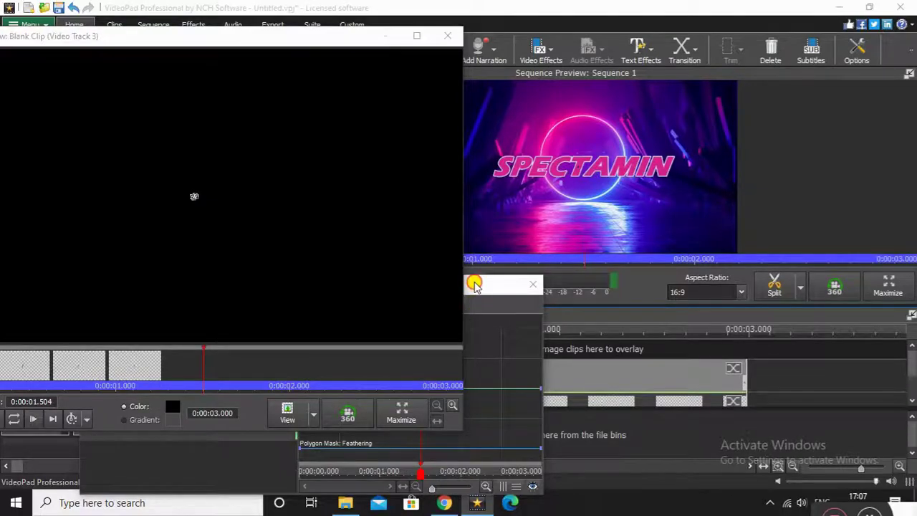
pyautogui.moveTo(420, 473); pyautogui.dragTo(397, 472)
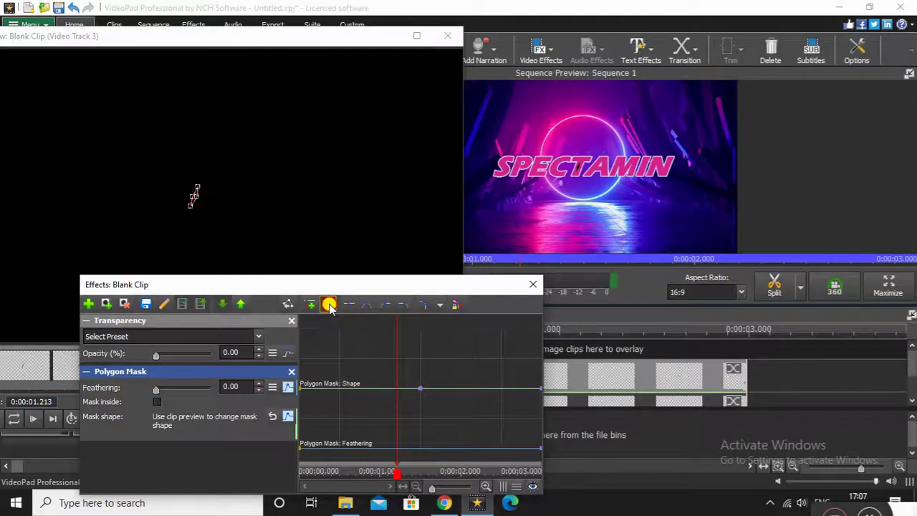
pyautogui.moveTo(334, 470); pyautogui.dragTo(594, 471)
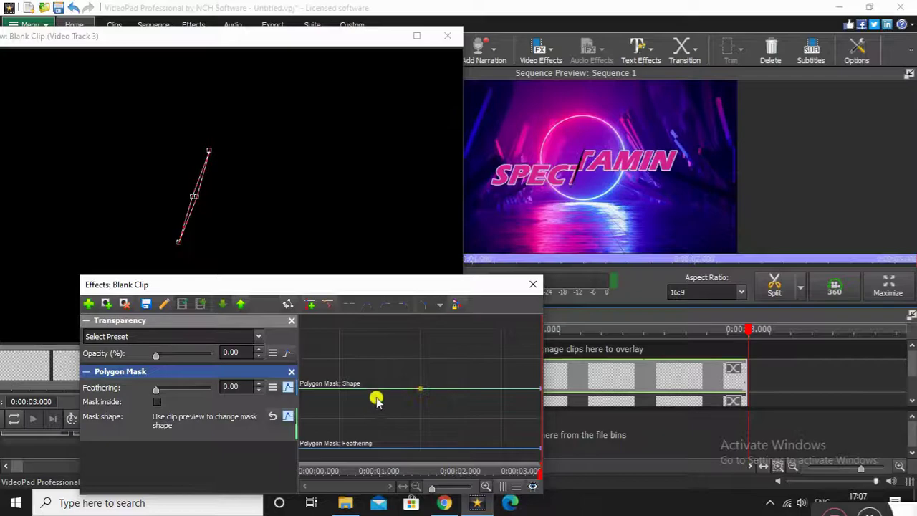
# - Move the middle Polygon Mask keyframe to about 1.36 seconds and stretch the mask's tips far above and below the text at 0:00:03.000
pyautogui.moveTo(420, 390)
pyautogui.mouseDown()
pyautogui.moveTo(400, 395)
pyautogui.moveTo(409, 399)
pyautogui.mouseUp()
pyautogui.moveTo(399, 471); pyautogui.dragTo(540, 473)
pyautogui.moveTo(210, 148); pyautogui.dragTo(235, 62)
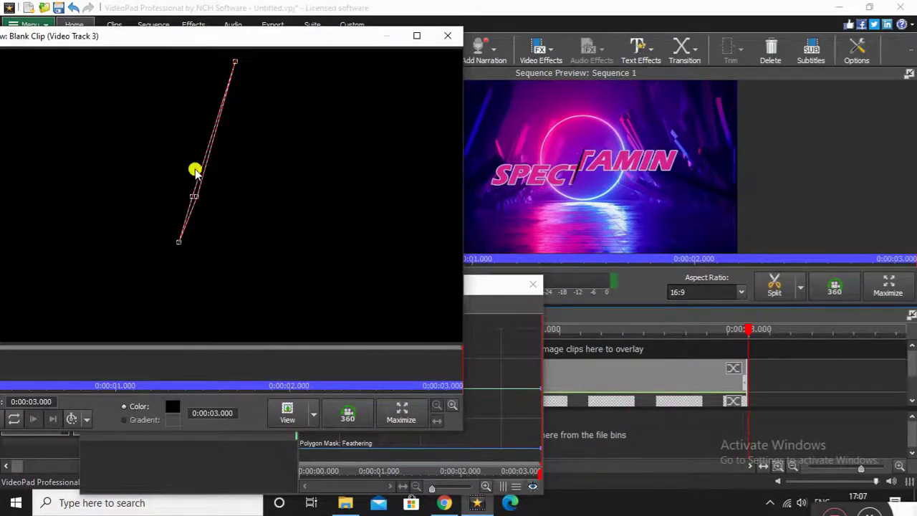
pyautogui.moveTo(178, 245); pyautogui.dragTo(155, 332)
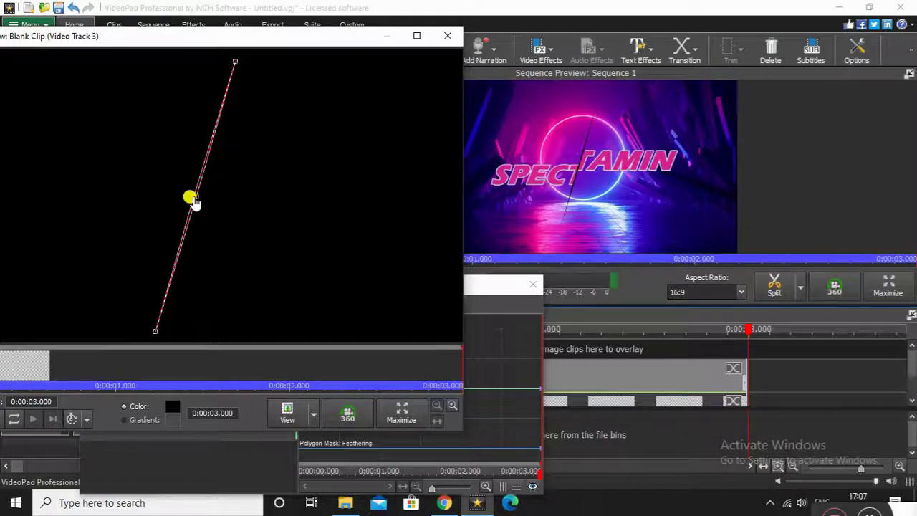
pyautogui.click(344, 240)
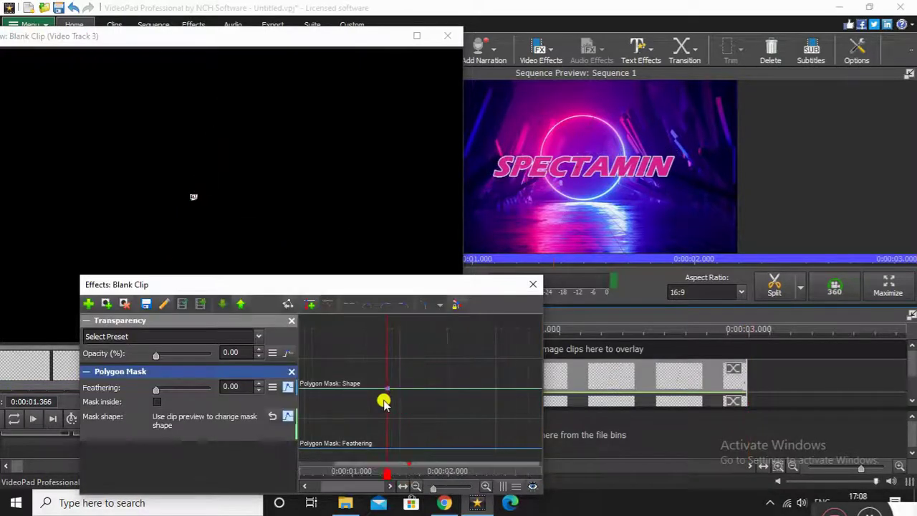
pyautogui.click(407, 473)
pyautogui.moveTo(407, 473); pyautogui.dragTo(575, 451)
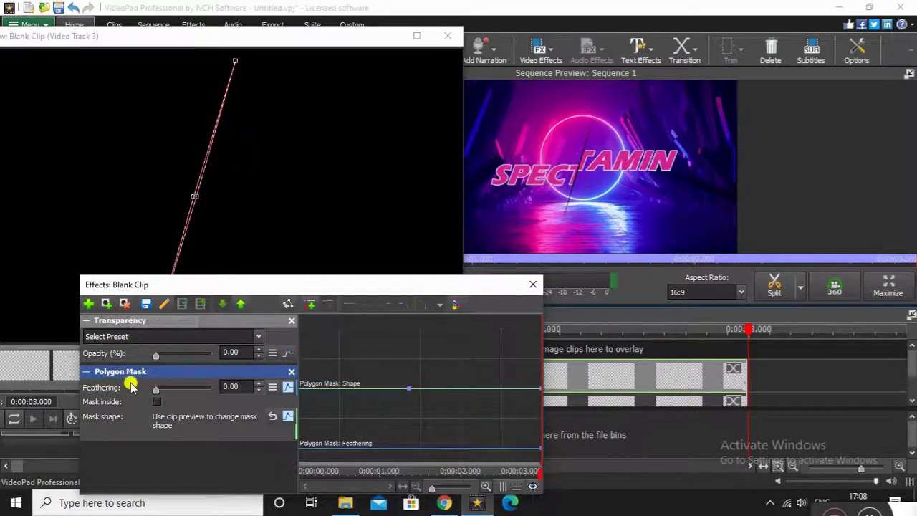
# - Add a Clear Mask effect and a second Transparency effect with 100% opacity above the blank clip's existing effects
pyautogui.click(86, 321)
pyautogui.click(86, 335)
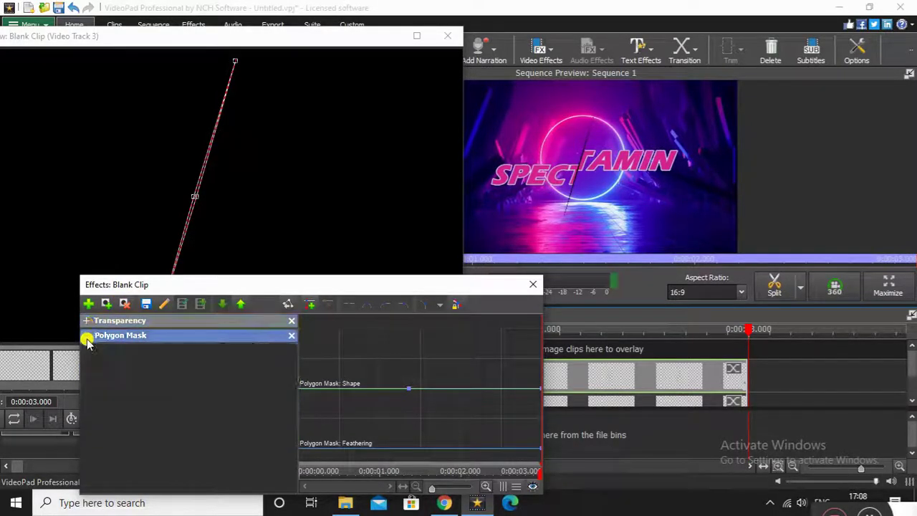
pyautogui.click(125, 304)
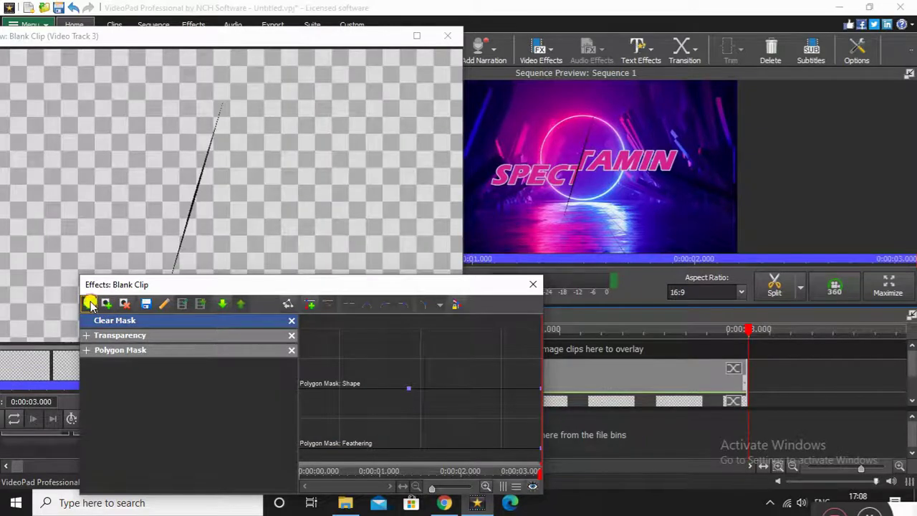
pyautogui.click(234, 391)
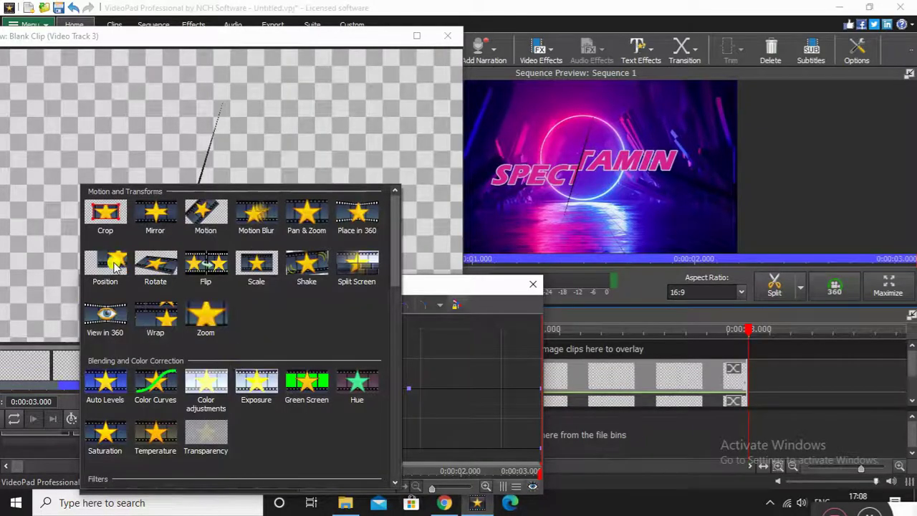
pyautogui.click(206, 433)
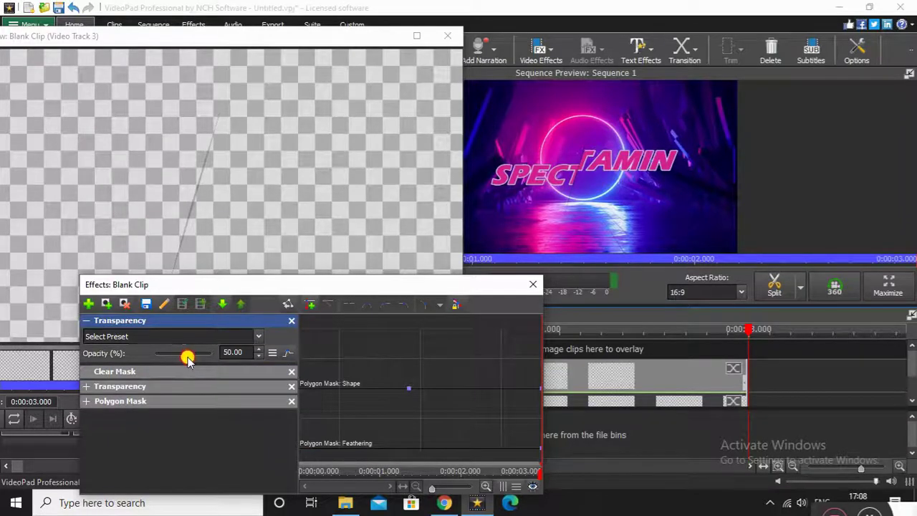
pyautogui.moveTo(185, 355); pyautogui.dragTo(225, 354)
# - Keyframe the upper Transparency effect to 100% opacity at 0:00:01.363 and 0% at 0:00:01.313, and check the slit's appearance
pyautogui.click(416, 466)
pyautogui.moveTo(407, 475)
pyautogui.mouseDown()
pyautogui.moveTo(419, 479)
pyautogui.moveTo(407, 481)
pyautogui.mouseUp()
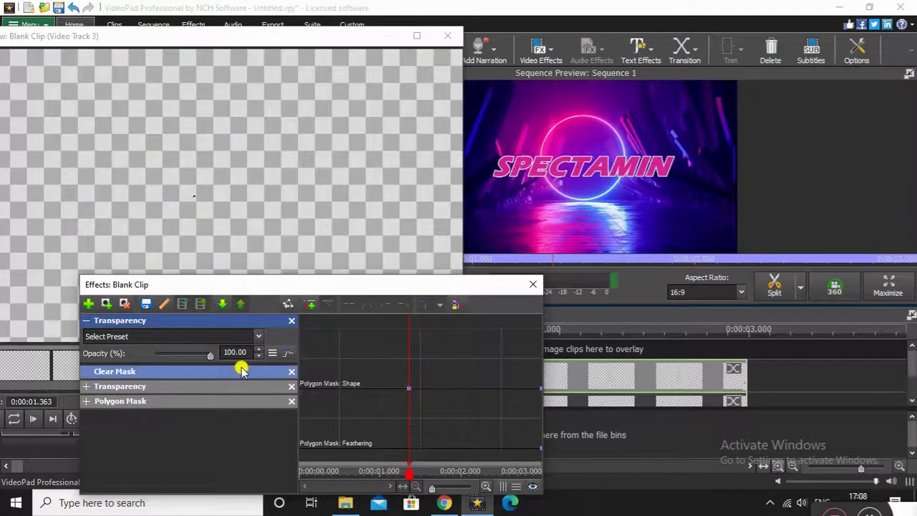
pyautogui.click(313, 305)
pyautogui.moveTo(409, 476); pyautogui.dragTo(404, 480)
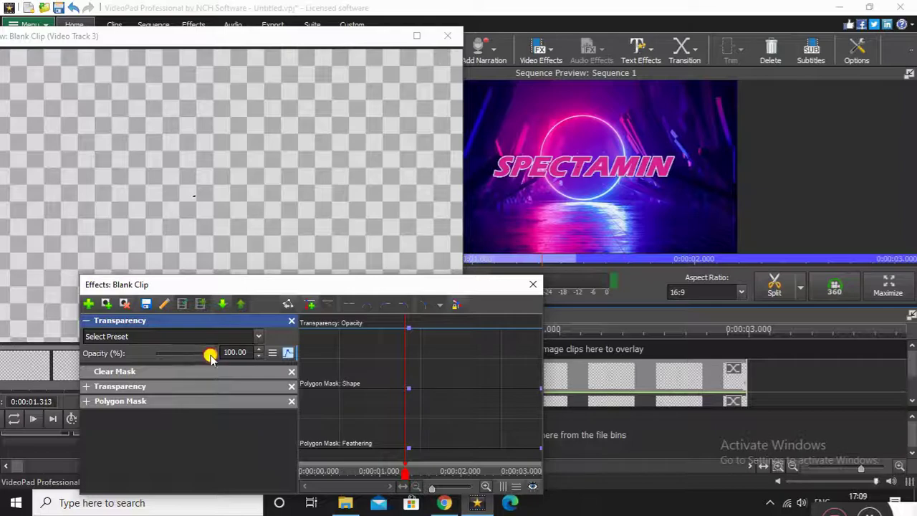
pyautogui.moveTo(210, 354); pyautogui.dragTo(129, 352)
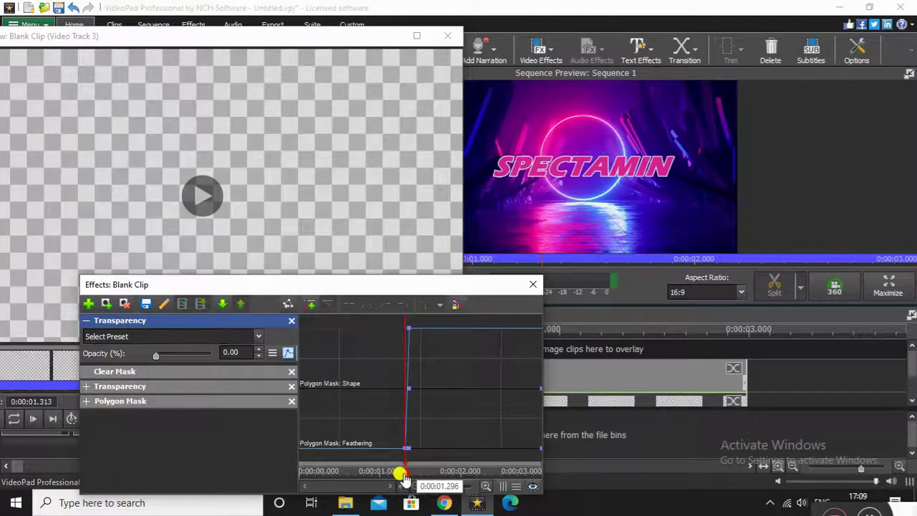
pyautogui.moveTo(398, 479); pyautogui.dragTo(506, 478)
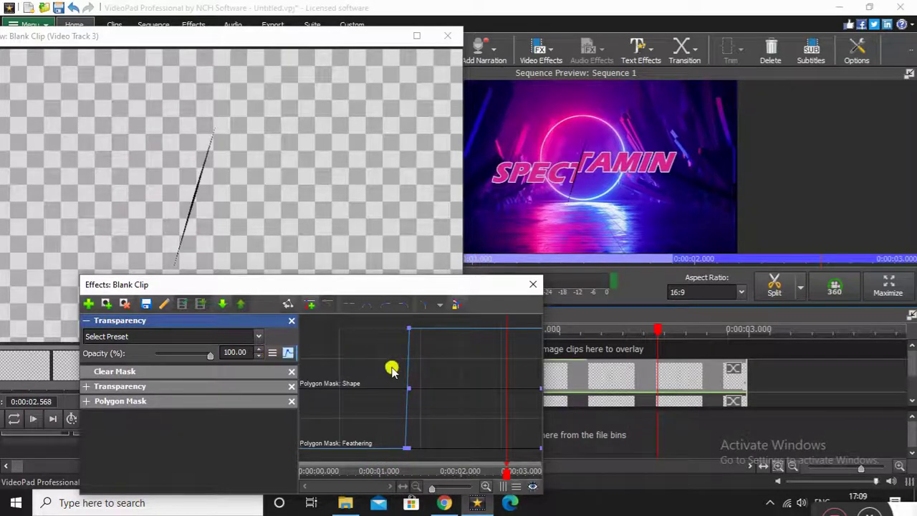
# - Shift the blank clip's middle opacity and mask keyframes together to about 1.24 seconds and scrub through the result
pyautogui.click(406, 447)
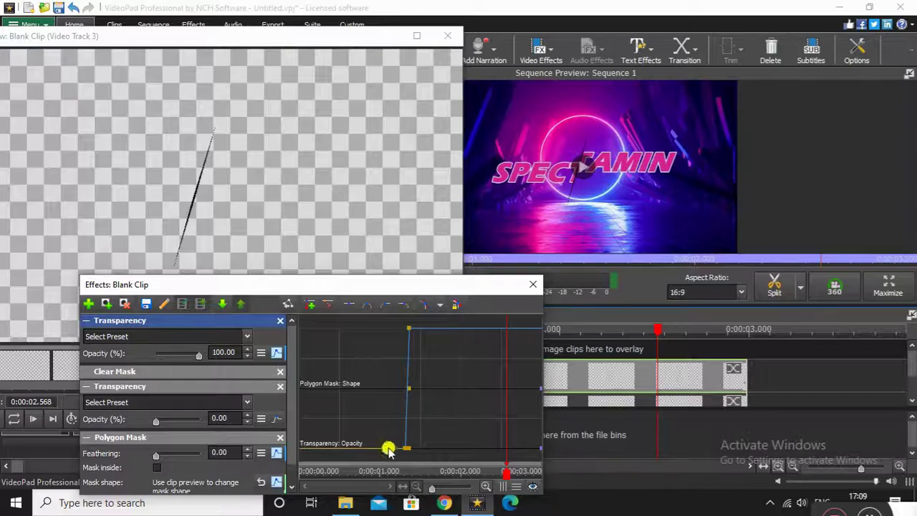
pyautogui.moveTo(406, 450); pyautogui.dragTo(398, 451)
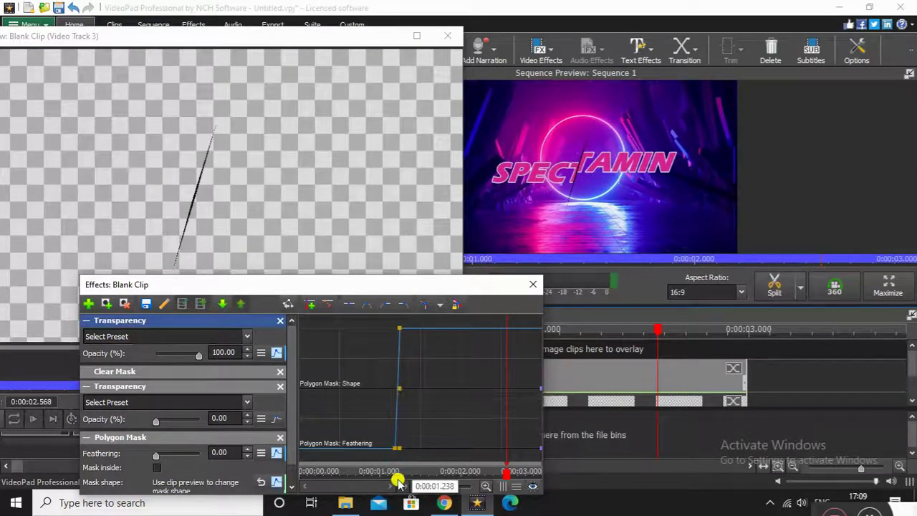
pyautogui.click(371, 473)
pyautogui.moveTo(371, 479); pyautogui.dragTo(510, 479)
pyautogui.moveTo(521, 482); pyautogui.dragTo(541, 474)
# - Replace the detached clip preview with a detached sequence preview and scrub through it to check the slit's opening
pyautogui.click(452, 40)
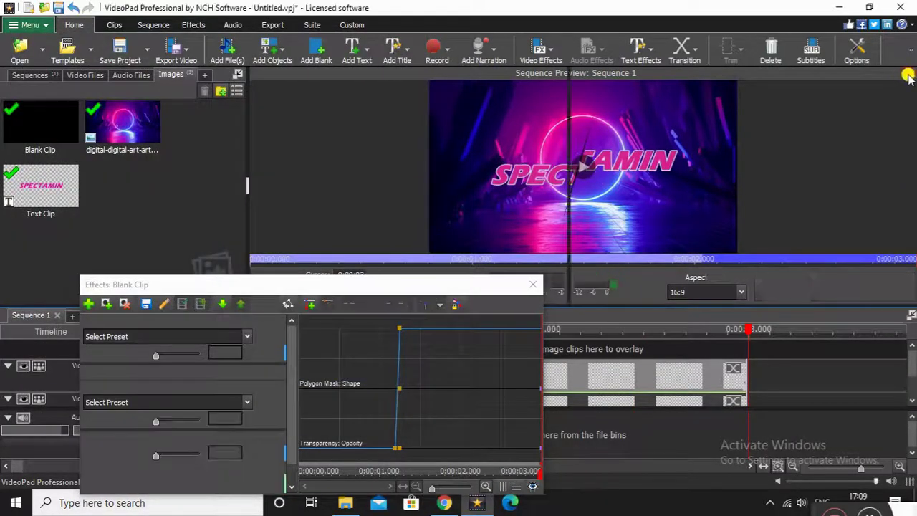
pyautogui.click(908, 75)
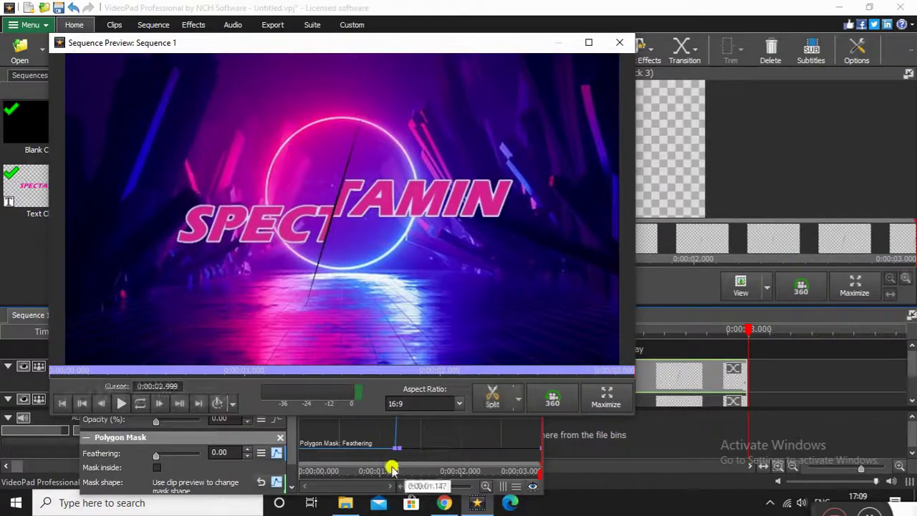
pyautogui.click(301, 386)
pyautogui.moveTo(323, 388); pyautogui.dragTo(542, 386)
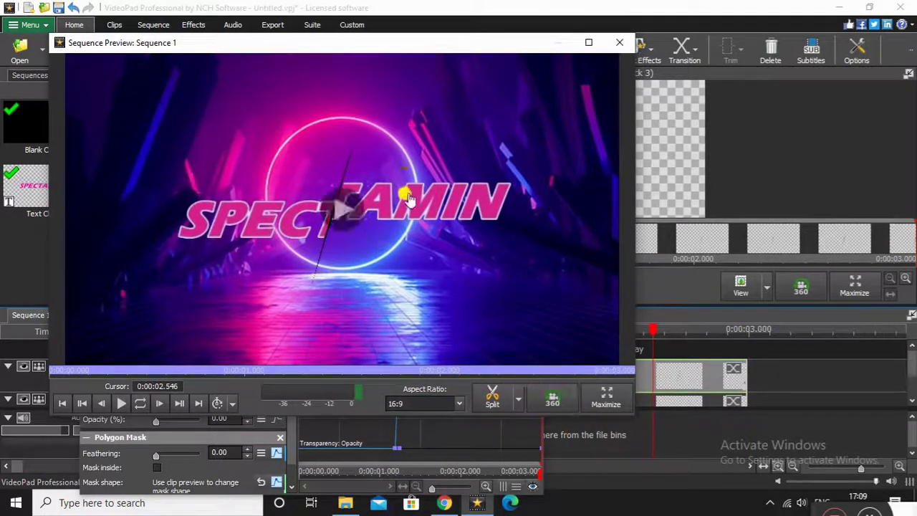
pyautogui.moveTo(409, 45); pyautogui.dragTo(273, 40)
# - Tilt the Polygon Mask slit further at 0:00:03.000 by moving its upper and lower tips outward
pyautogui.click(204, 445)
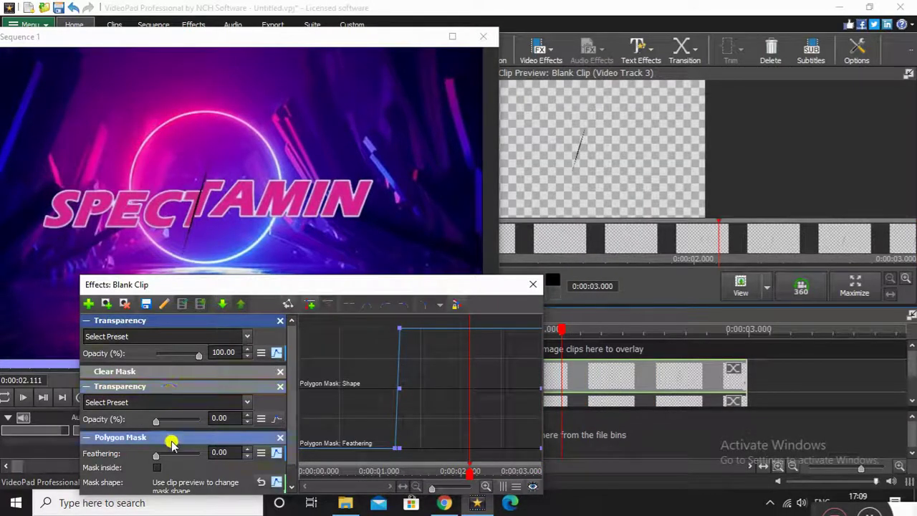
pyautogui.click(424, 443)
pyautogui.moveTo(417, 476); pyautogui.dragTo(543, 474)
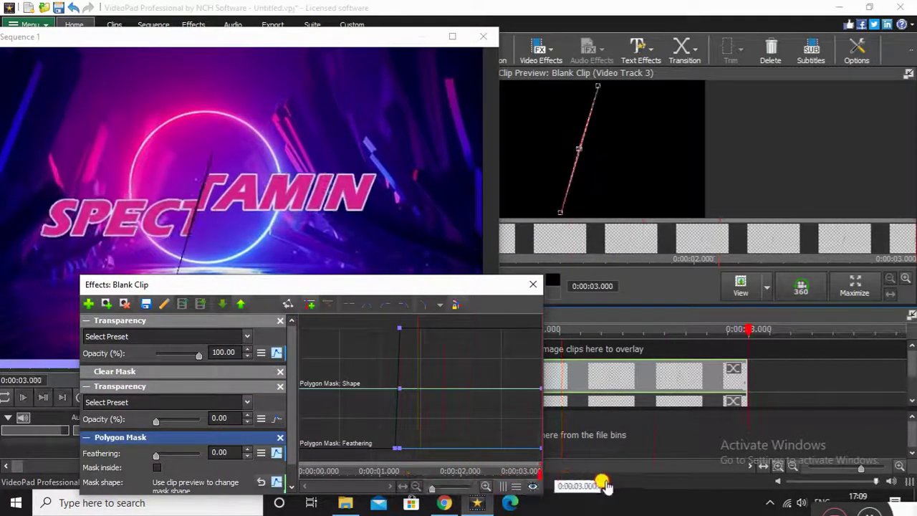
# - Add a Blur effect to the blank clip and set its blurriness to 0.40
pyautogui.click(89, 304)
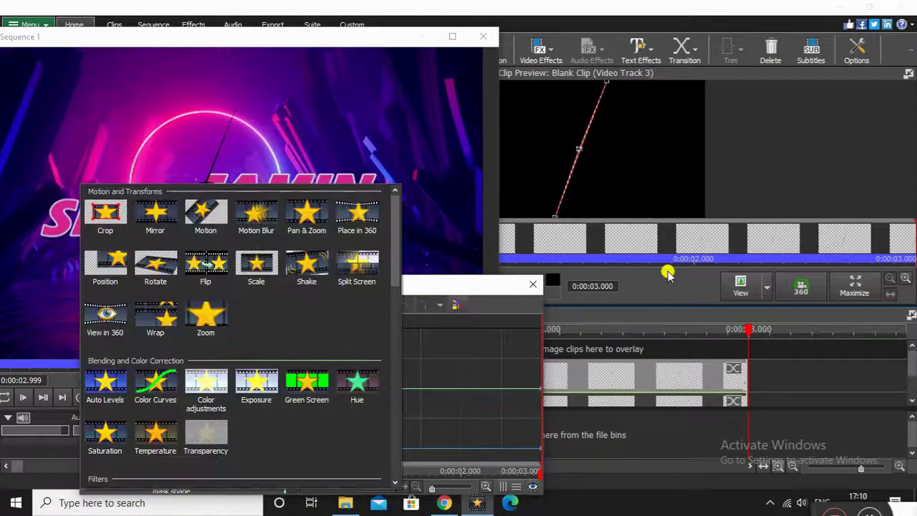
pyautogui.scroll(-3, 299, 315)
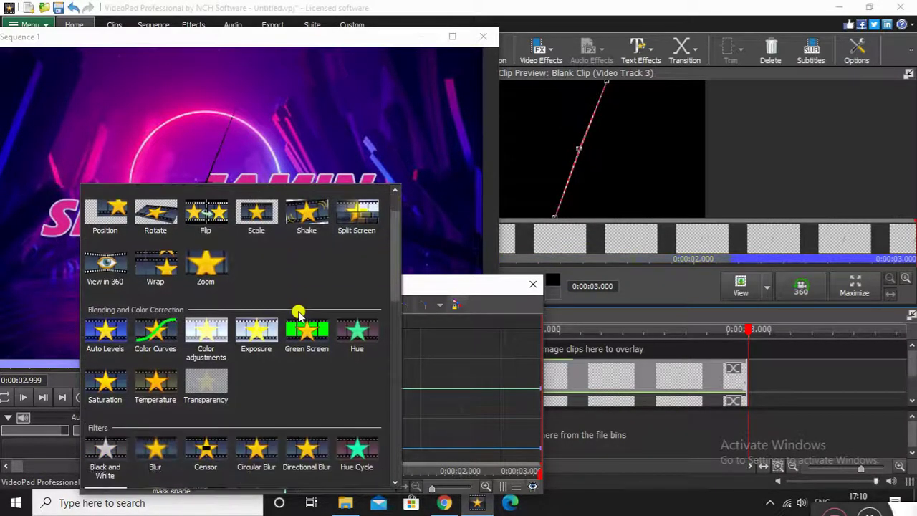
pyautogui.click(170, 401)
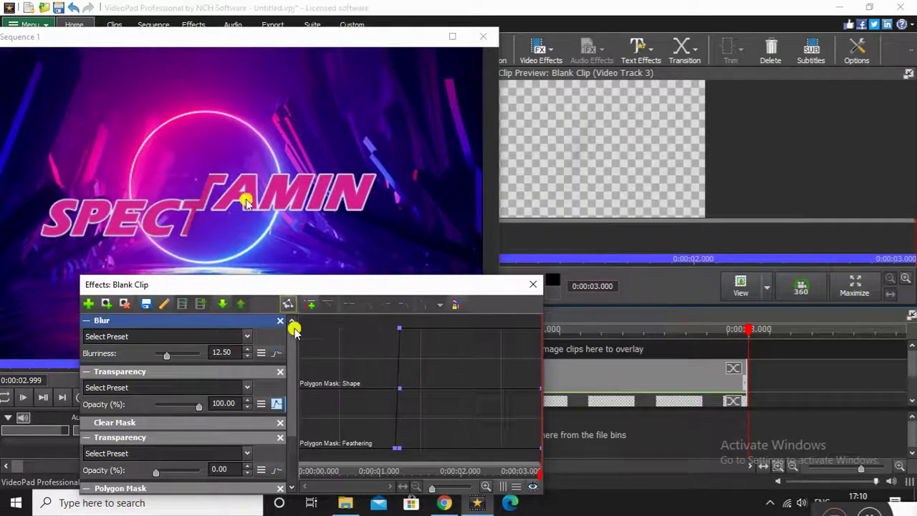
pyautogui.moveTo(157, 356); pyautogui.dragTo(159, 351)
pyautogui.click(248, 351)
pyautogui.click(247, 350)
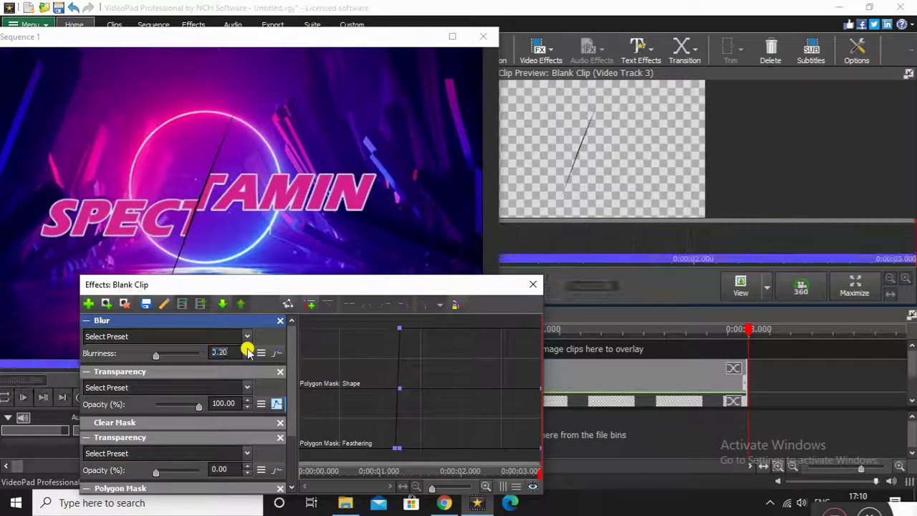
pyautogui.click(247, 350)
pyautogui.click(247, 349)
pyautogui.moveTo(246, 117)
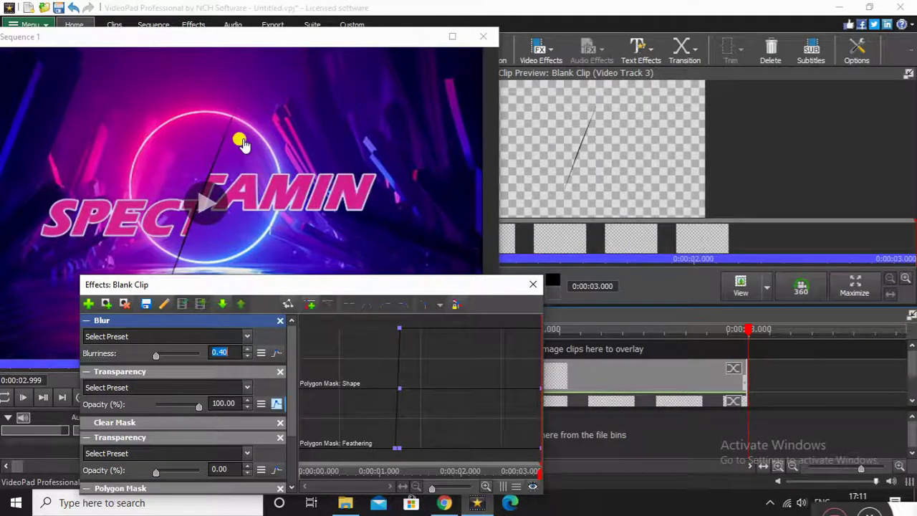
# - Add Clear Mask and Shadow effects to Video Track 2's text clip, with shadow opacity 1.00, distance 0.00 and blurriness 16.00
pyautogui.click(668, 379)
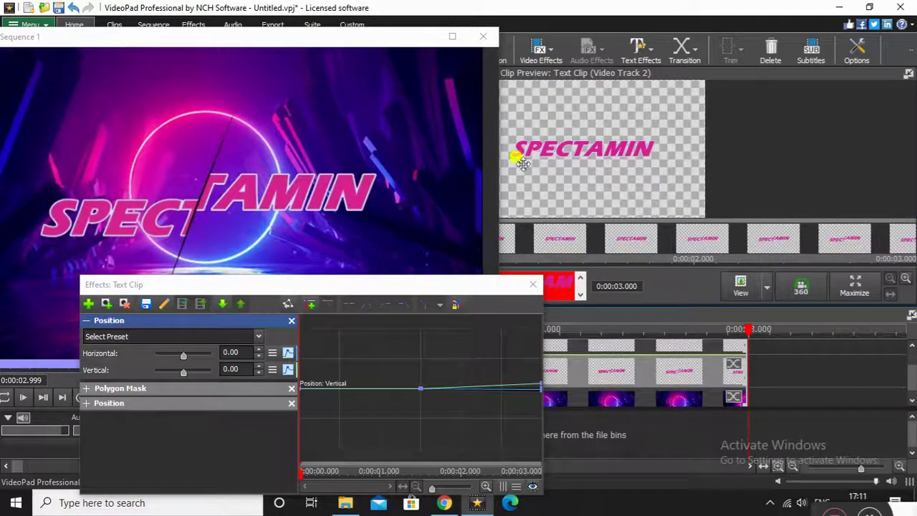
pyautogui.click(106, 304)
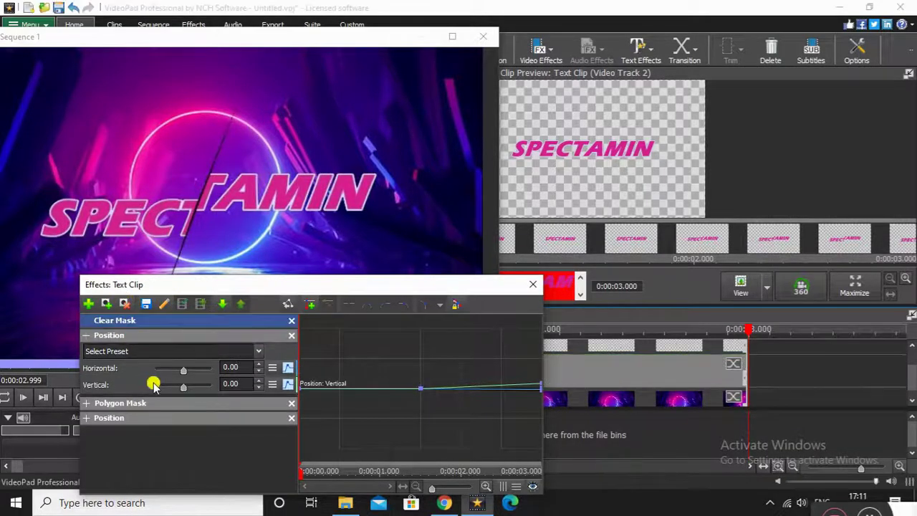
pyautogui.click(87, 305)
pyautogui.scroll(-6, 356, 344)
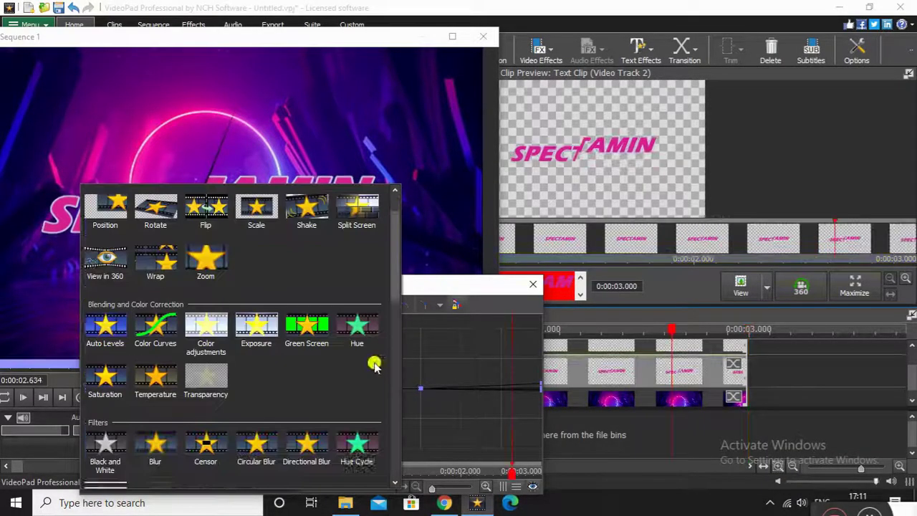
pyautogui.click(358, 362)
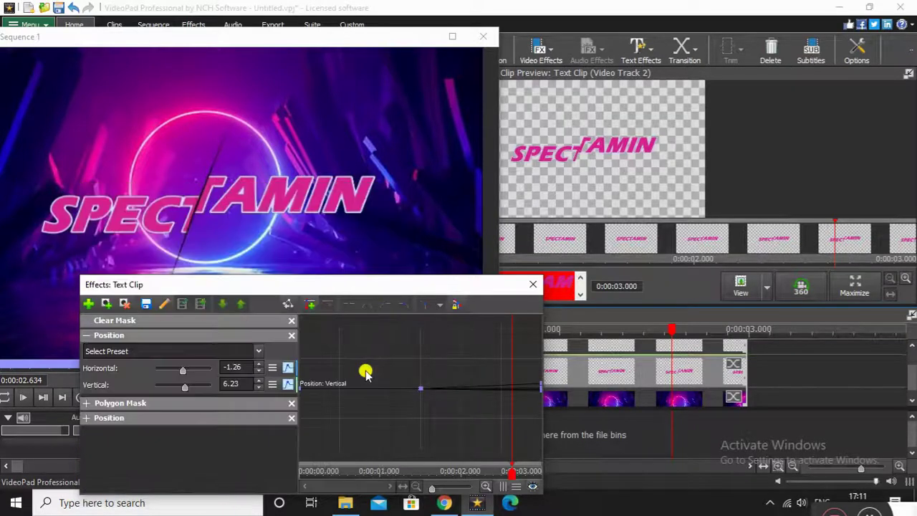
pyautogui.moveTo(177, 337); pyautogui.dragTo(200, 337)
pyautogui.moveTo(159, 371); pyautogui.dragTo(172, 369)
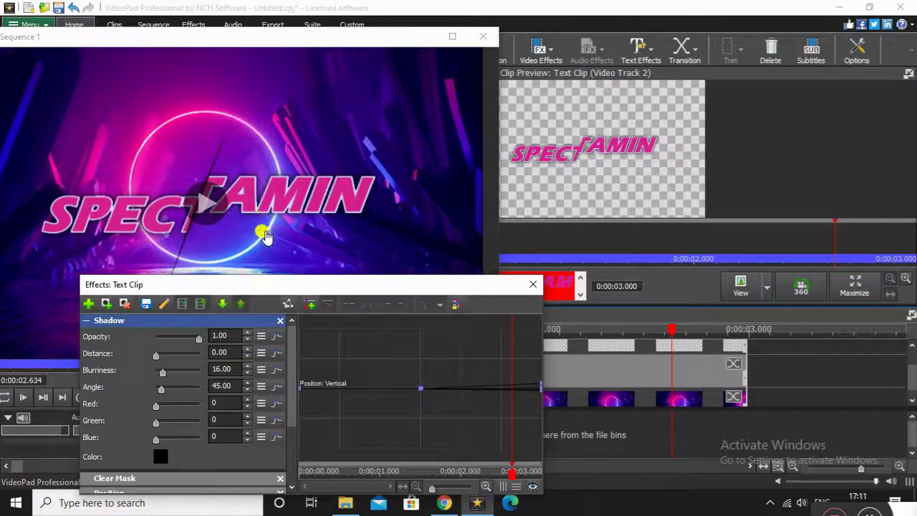
# - Set the text clip's shadow color to light blue, hex b8ddfc
pyautogui.click(156, 456)
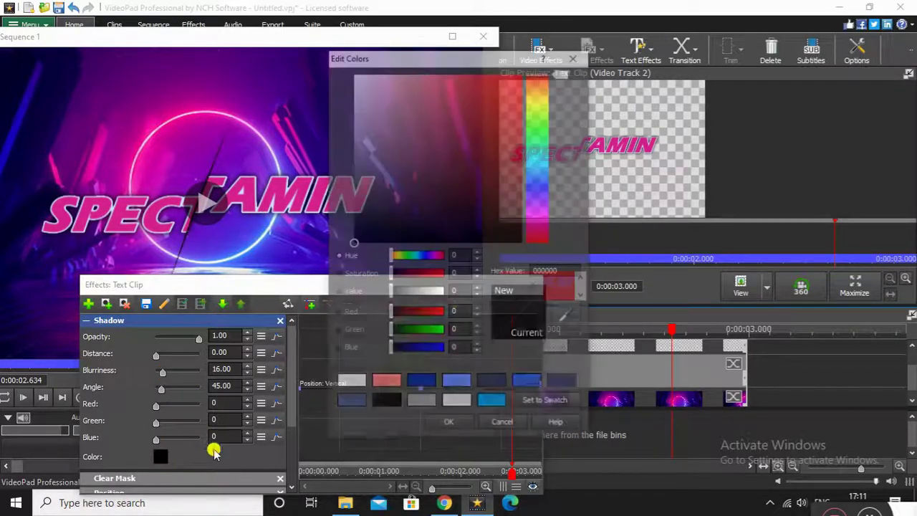
pyautogui.moveTo(549, 153); pyautogui.dragTo(543, 172)
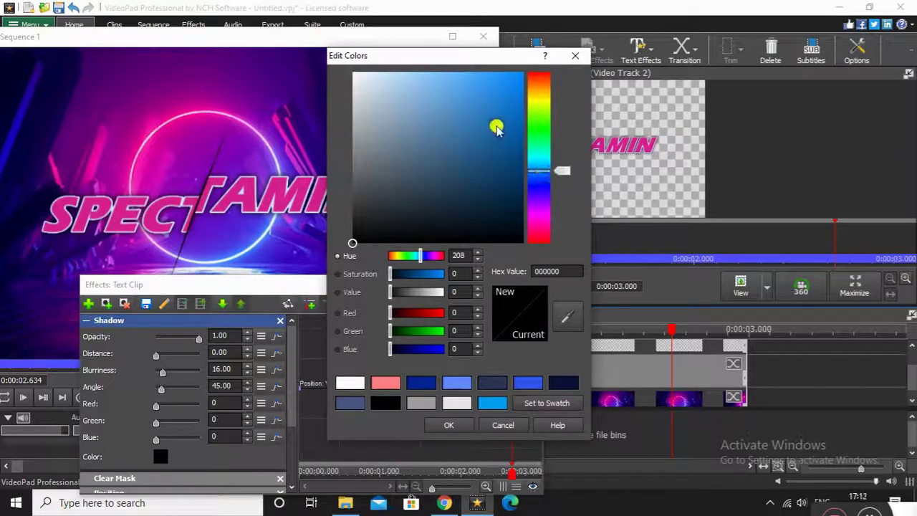
pyautogui.moveTo(424, 82); pyautogui.dragTo(399, 66)
pyautogui.click(438, 424)
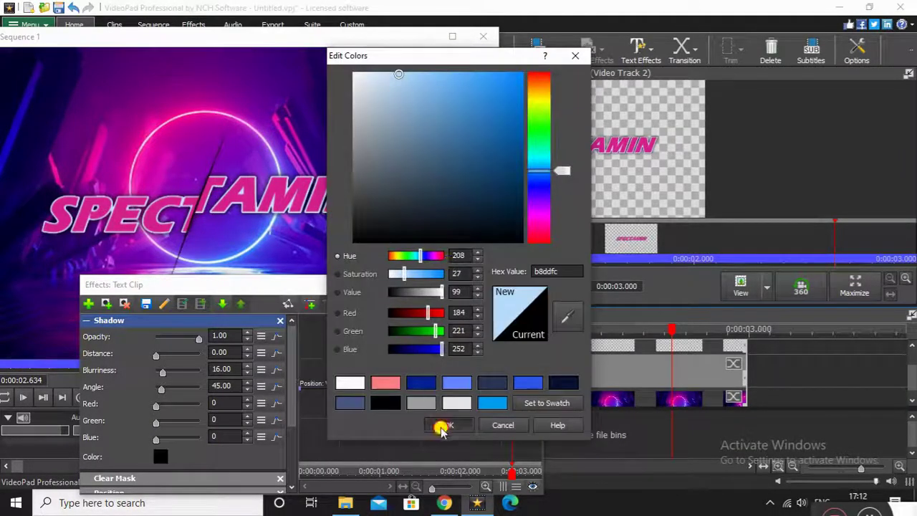
pyautogui.click(441, 425)
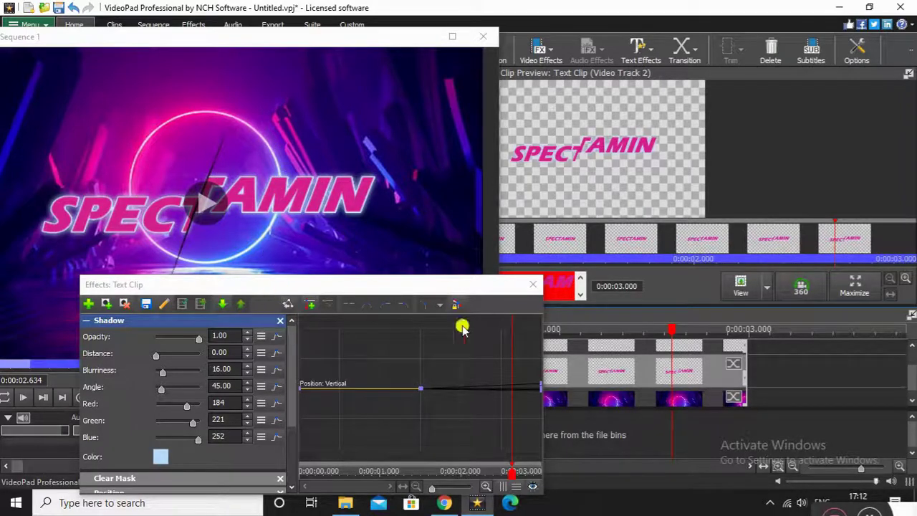
# - Change the title's outline color to near-white, hex fcfcfc, and make the outline slightly thinner
pyautogui.doubleClick(555, 287)
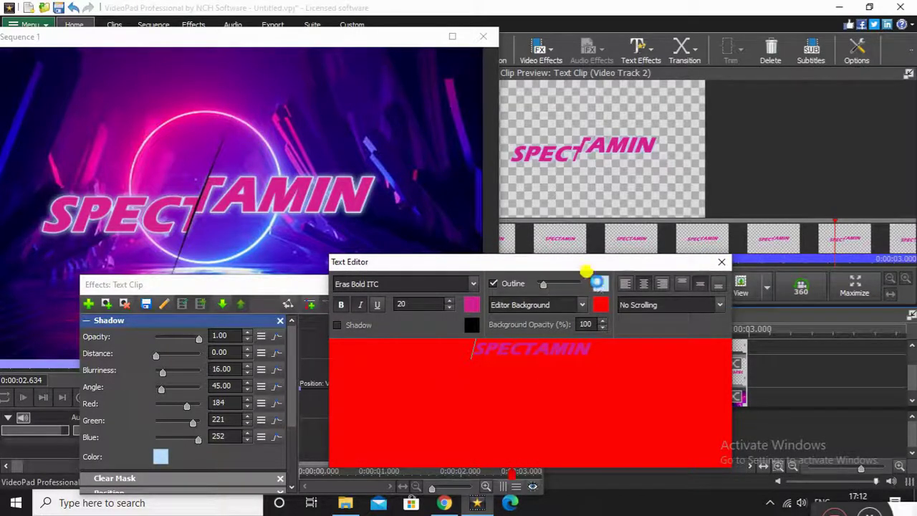
pyautogui.click(594, 281)
pyautogui.moveTo(363, 83); pyautogui.dragTo(324, 43)
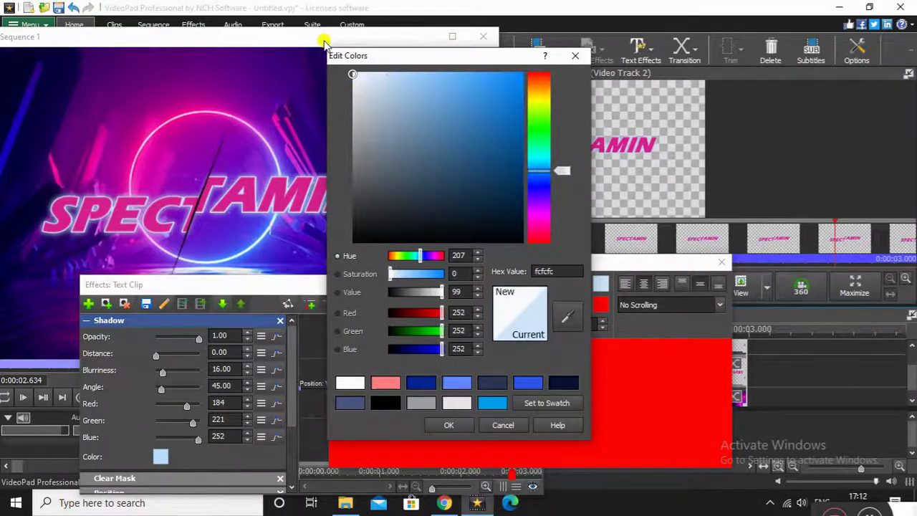
pyautogui.click(465, 424)
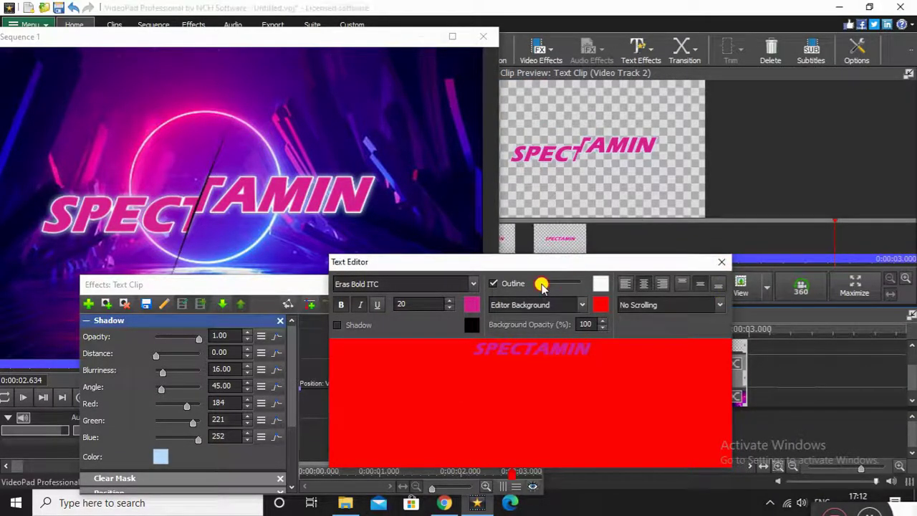
pyautogui.moveTo(543, 283); pyautogui.dragTo(539, 285)
pyautogui.click(722, 262)
# - Set the text clip's shadow blurriness to 17.00 and add a second Shadow effect in blue with increased blurriness
pyautogui.moveTo(163, 373); pyautogui.dragTo(179, 375)
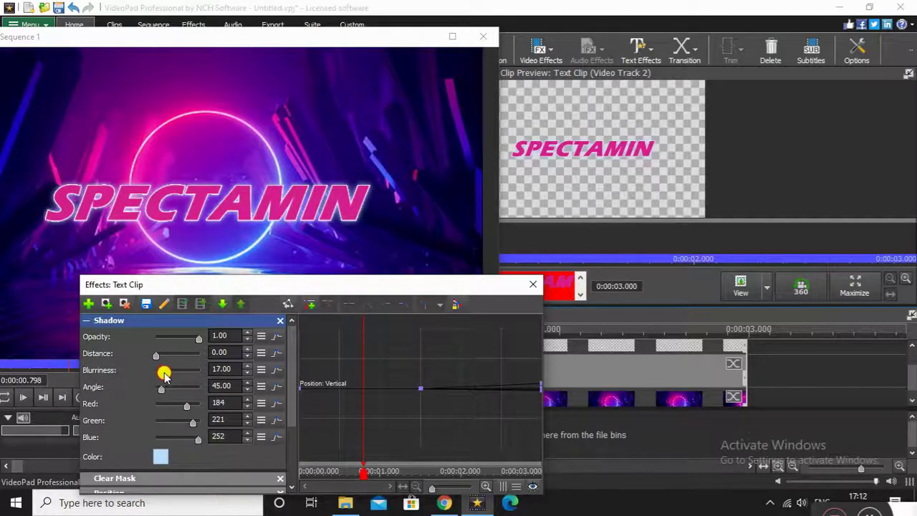
pyautogui.click(88, 304)
pyautogui.scroll(-5, 301, 408)
pyautogui.press('Escape')
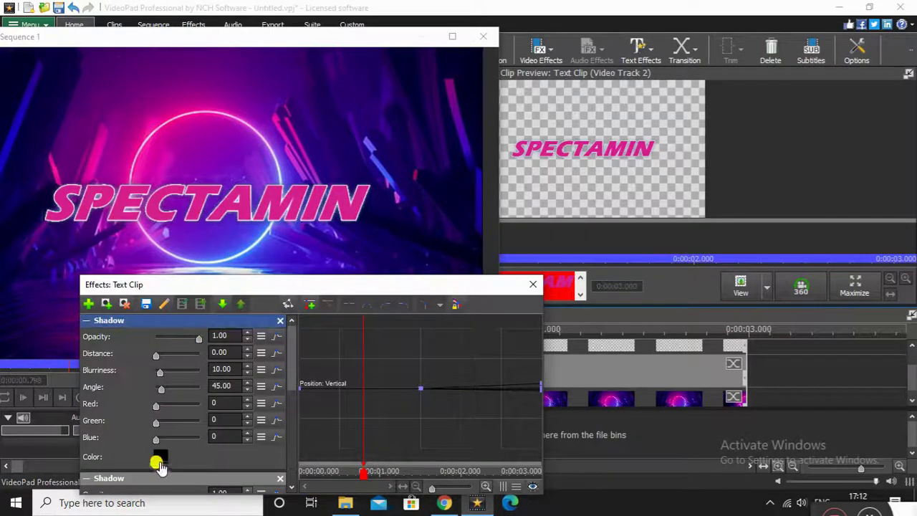
pyautogui.click(160, 456)
pyautogui.moveTo(401, 349); pyautogui.dragTo(446, 351)
pyautogui.click(448, 424)
pyautogui.moveTo(160, 372); pyautogui.dragTo(173, 371)
pyautogui.click(143, 320)
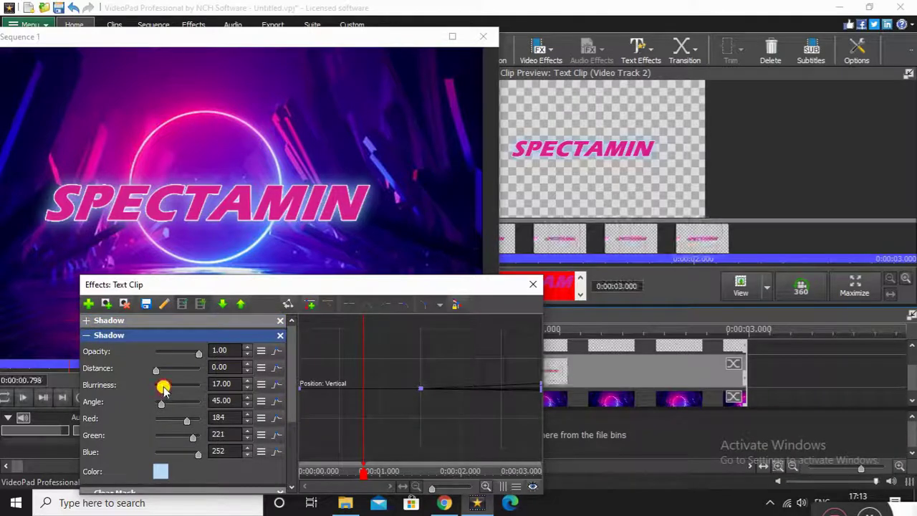
# - Scrub through the text animation to check the layered glow around the title
pyautogui.click(221, 334)
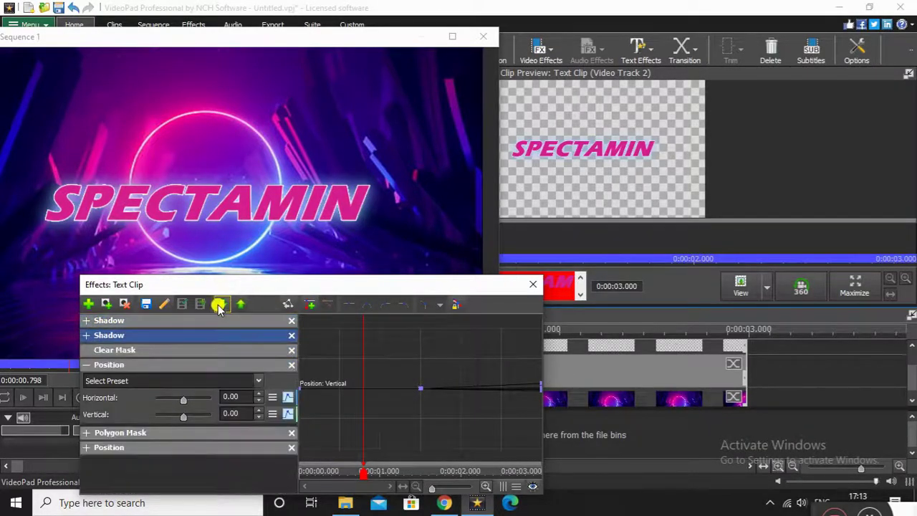
pyautogui.moveTo(385, 473); pyautogui.dragTo(558, 362)
pyautogui.click(575, 348)
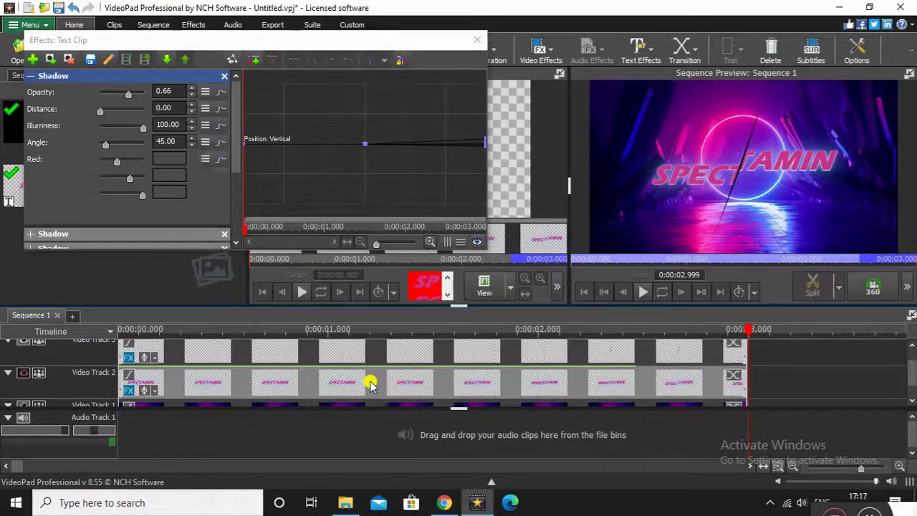
pyautogui.moveTo(200, 325); pyautogui.dragTo(272, 364)
# - Add a Fisheye effect to the background image on Video Track 1 and set its scale to 1.00
pyautogui.scroll(-1, 288, 342)
pyautogui.click(252, 391)
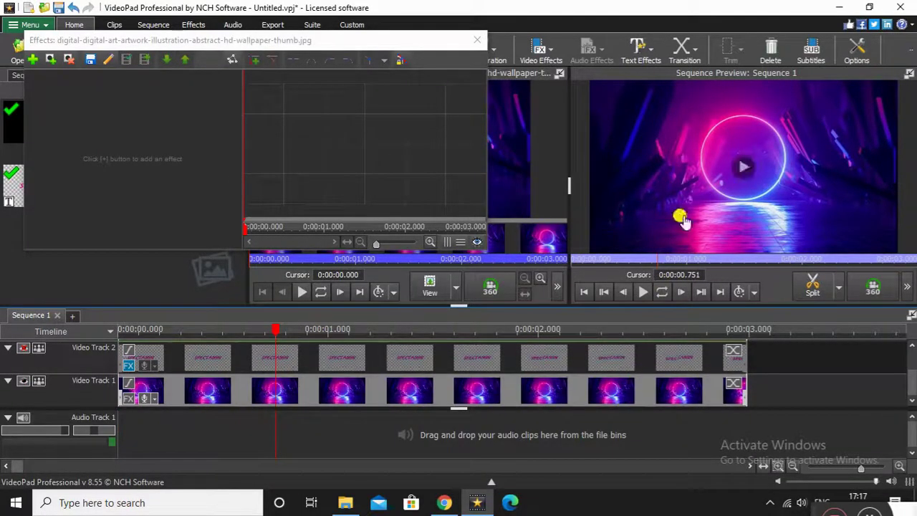
pyautogui.click(33, 60)
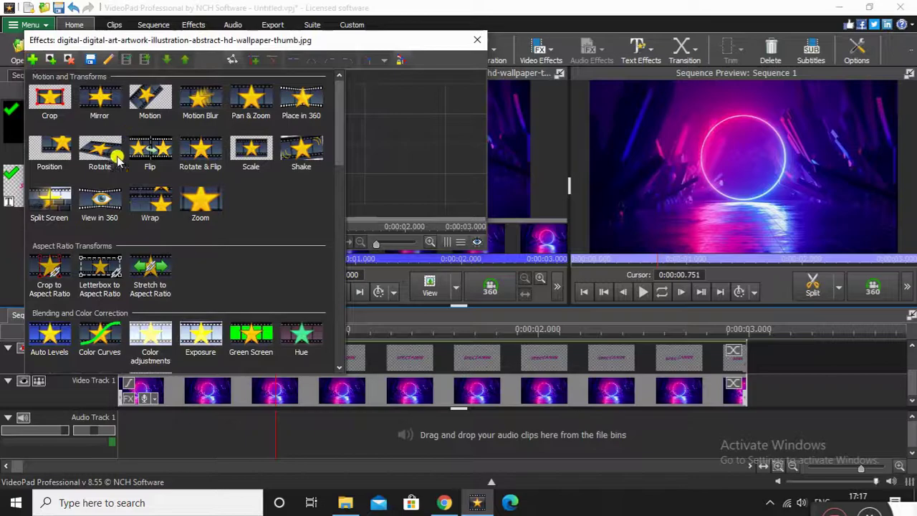
pyautogui.scroll(-5, 264, 271)
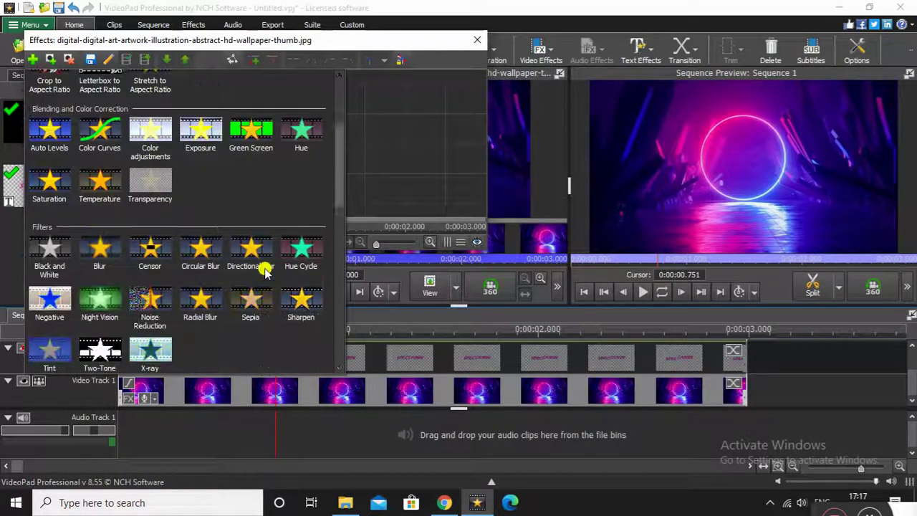
pyautogui.scroll(-2, 239, 285)
pyautogui.click(42, 326)
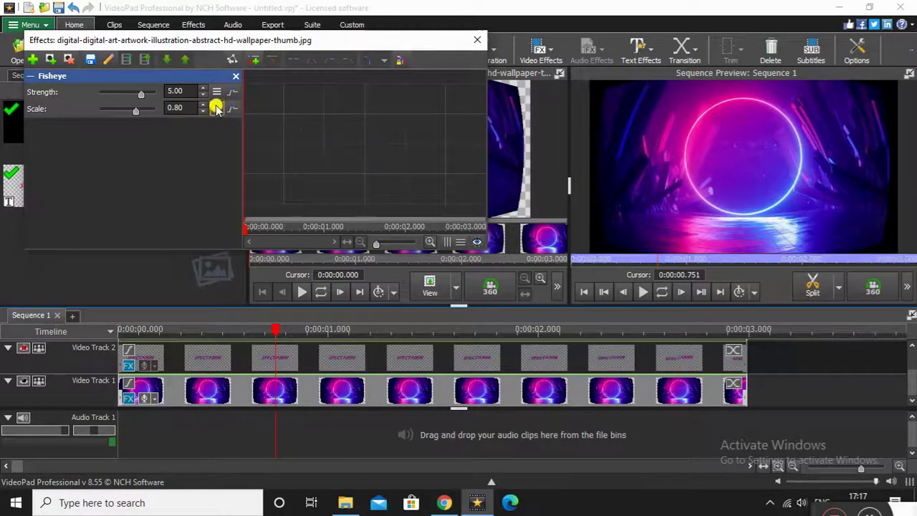
pyautogui.moveTo(152, 115); pyautogui.dragTo(170, 112)
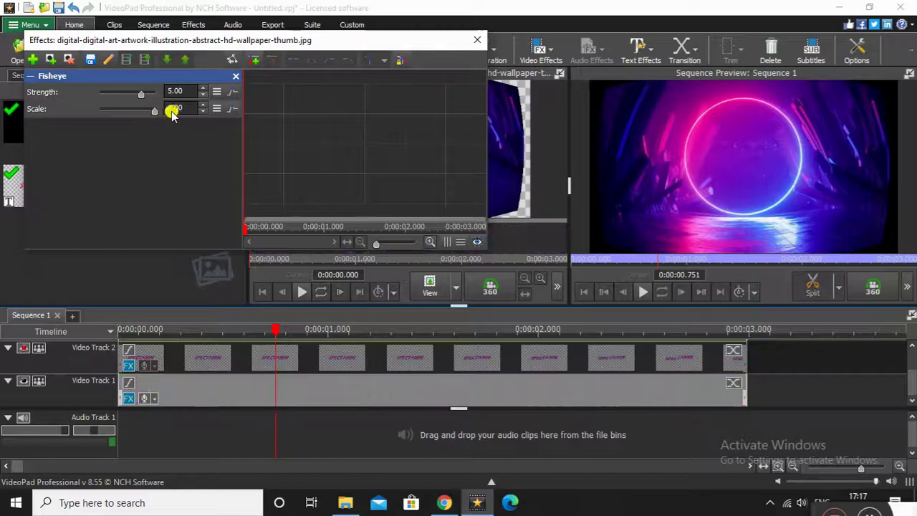
# - Keyframe the background's Fisheye strength from -0.80 at the start to -4.60 at 0:00:03.000
pyautogui.moveTo(347, 42); pyautogui.dragTo(373, 249)
pyautogui.moveTo(170, 299)
pyautogui.mouseDown()
pyautogui.moveTo(144, 303)
pyautogui.moveTo(153, 301)
pyautogui.mouseUp()
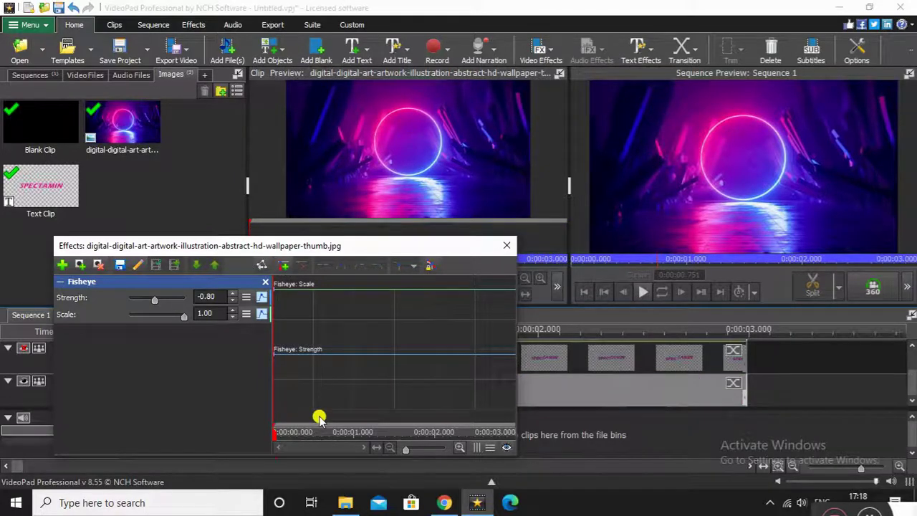
pyautogui.moveTo(322, 432); pyautogui.dragTo(569, 419)
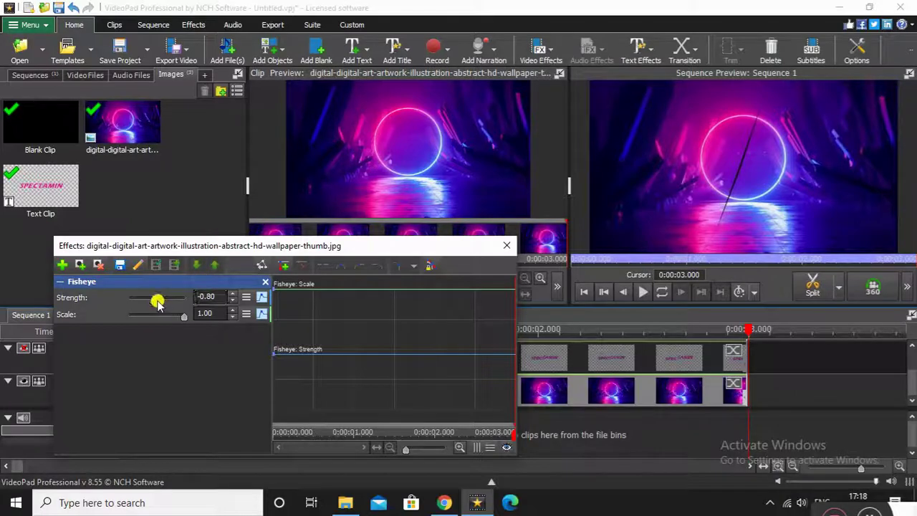
pyautogui.moveTo(151, 303); pyautogui.dragTo(147, 303)
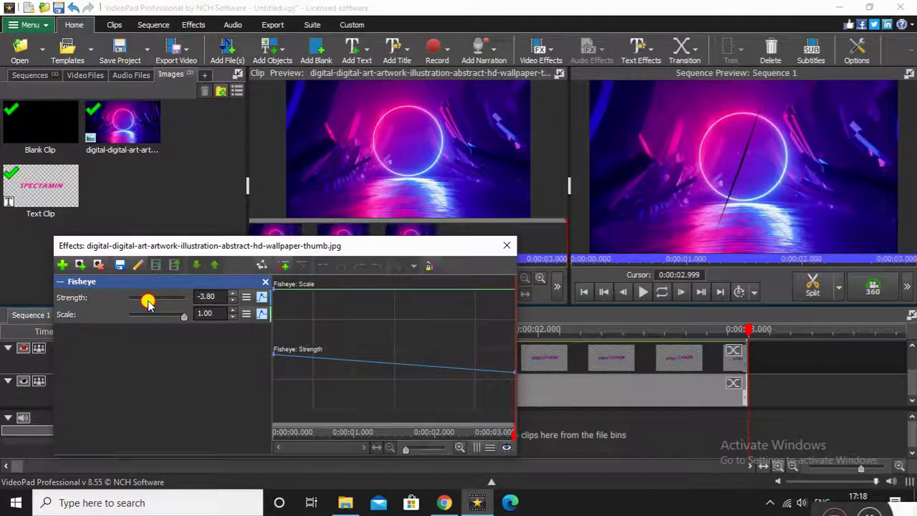
# - Add a Scale effect to the background image and keyframe it from ratio 1.00 to slightly larger at 0:00:03.000
pyautogui.click(63, 264)
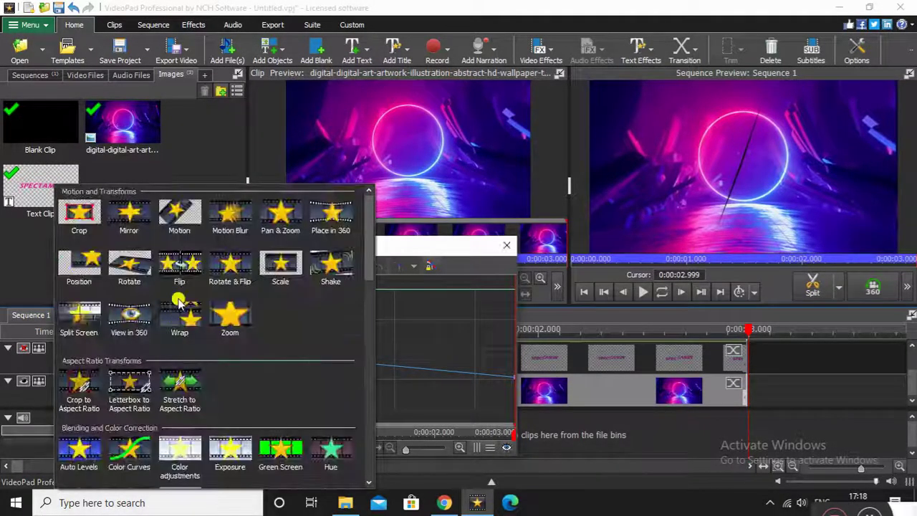
pyautogui.click(276, 271)
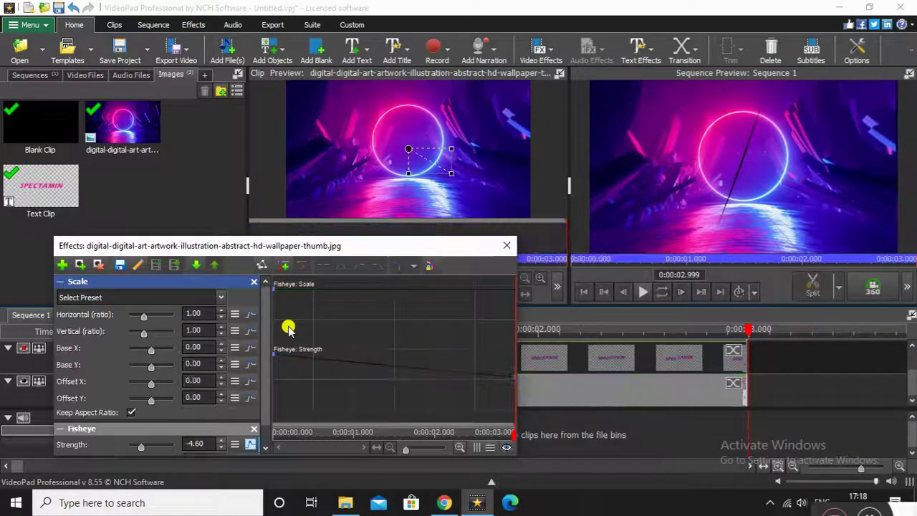
pyautogui.moveTo(286, 432); pyautogui.dragTo(573, 430)
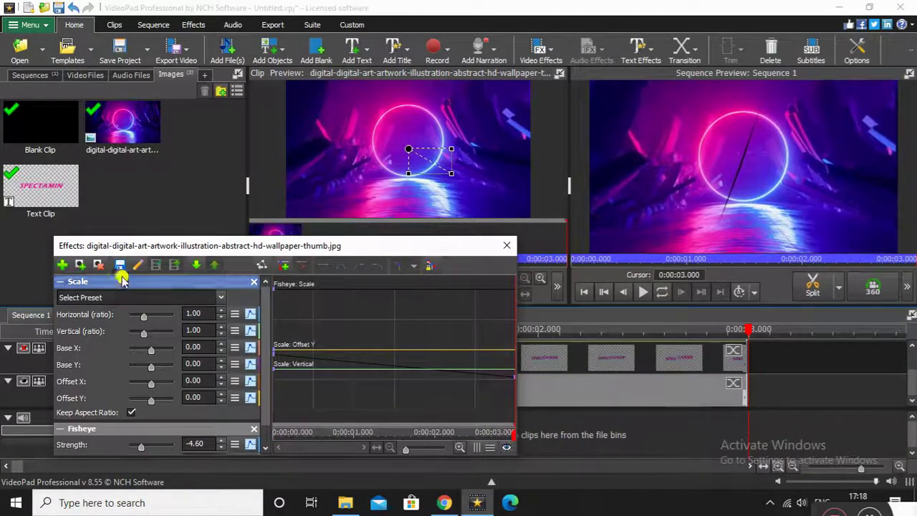
pyautogui.moveTo(147, 320); pyautogui.dragTo(148, 322)
# - Review the full animation with the title and background together, from the start to 0:00:03.000
pyautogui.moveTo(356, 430); pyautogui.dragTo(194, 426)
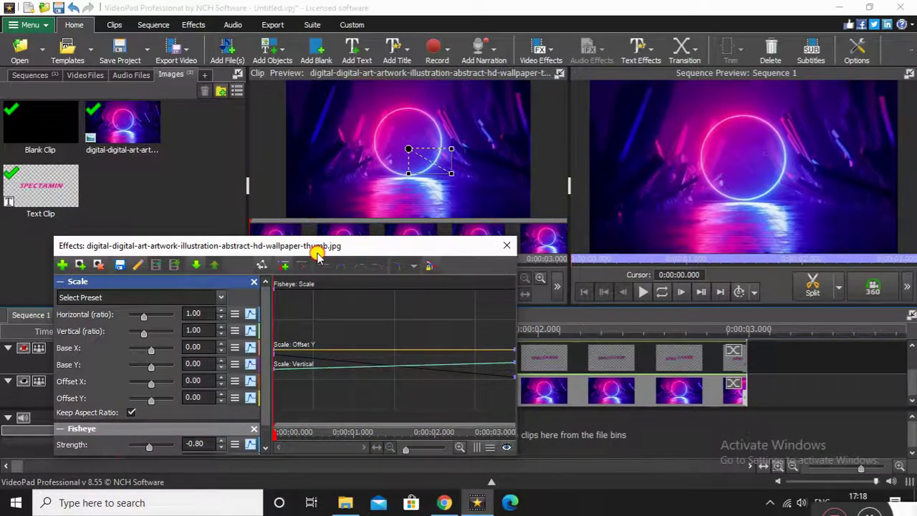
pyautogui.moveTo(317, 254); pyautogui.dragTo(330, 42)
pyautogui.click(279, 360)
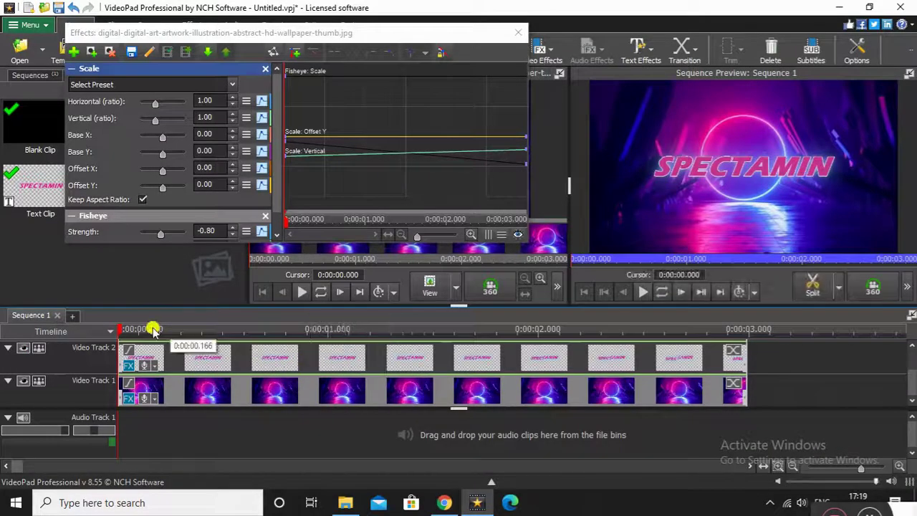
pyautogui.moveTo(123, 333); pyautogui.dragTo(784, 349)
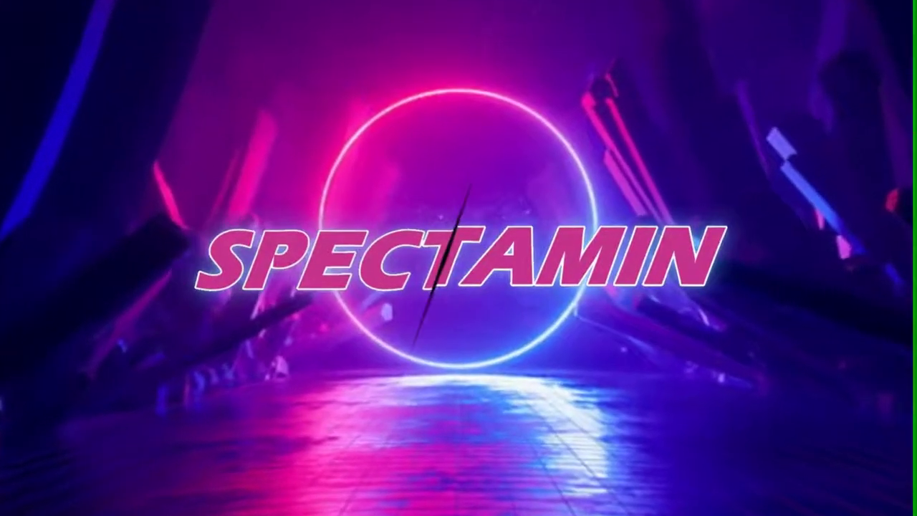